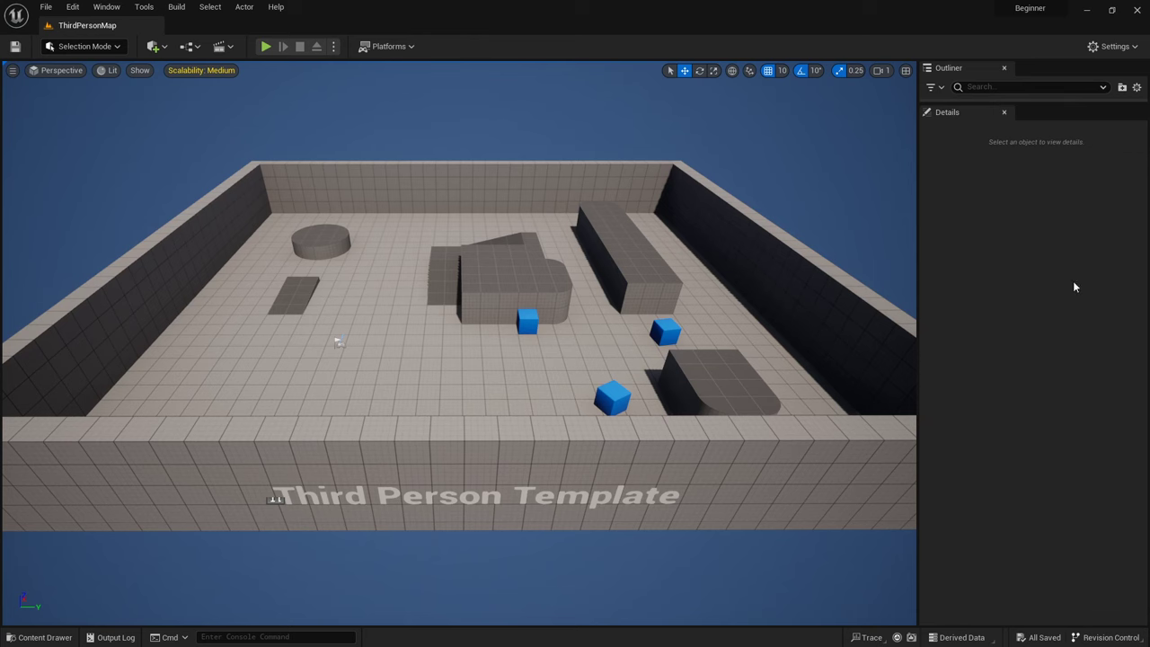
Step: Minimize the editor and browse the launcher Library: engine versions 5.0.3, 5.2.1 and My Projects
{"action": "left_click", "coordinate": [1086, 11]}
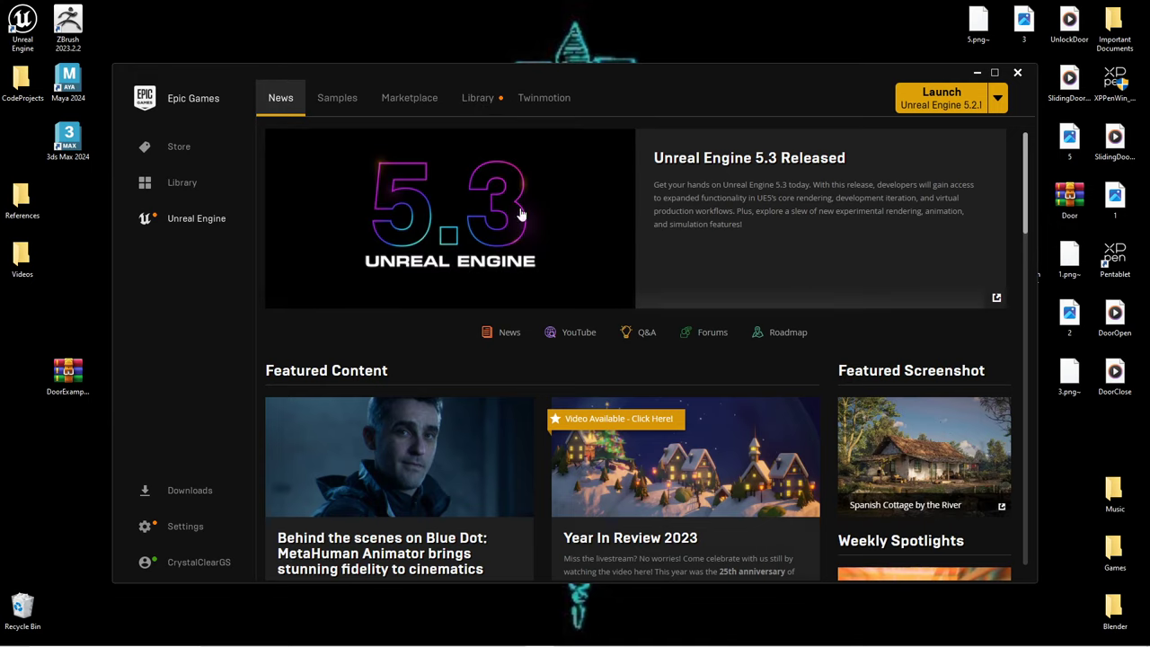
{"action": "left_click", "coordinate": [478, 98]}
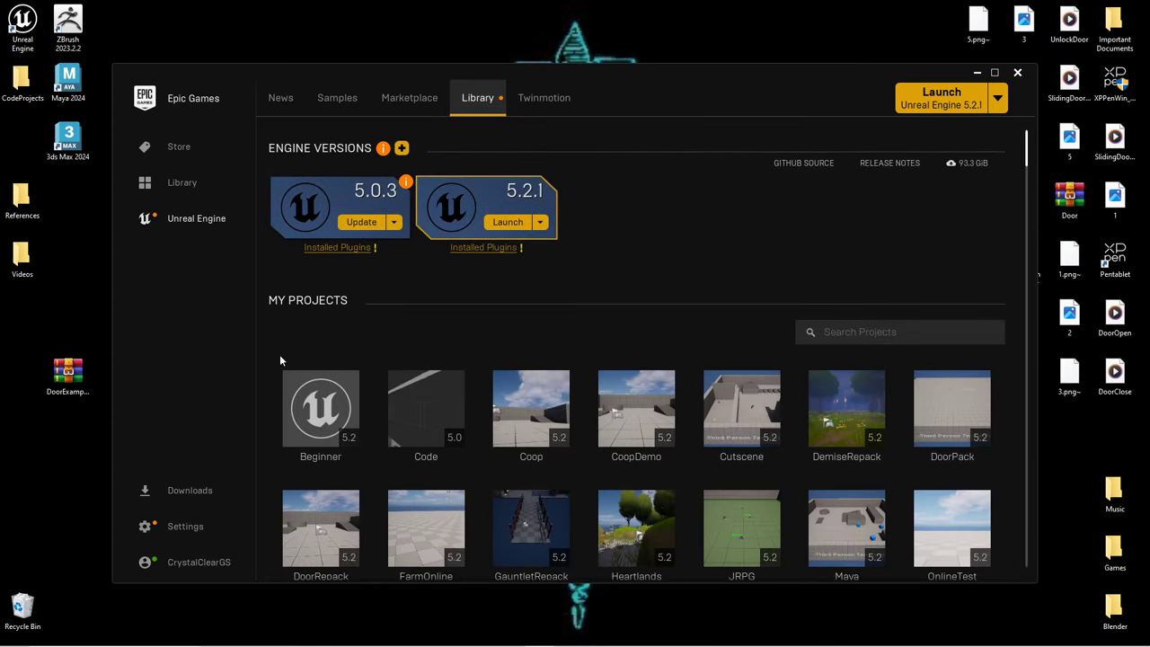
{"action": "scroll", "coordinate": [557, 449], "scroll_direction": "down", "scroll_amount": 7}
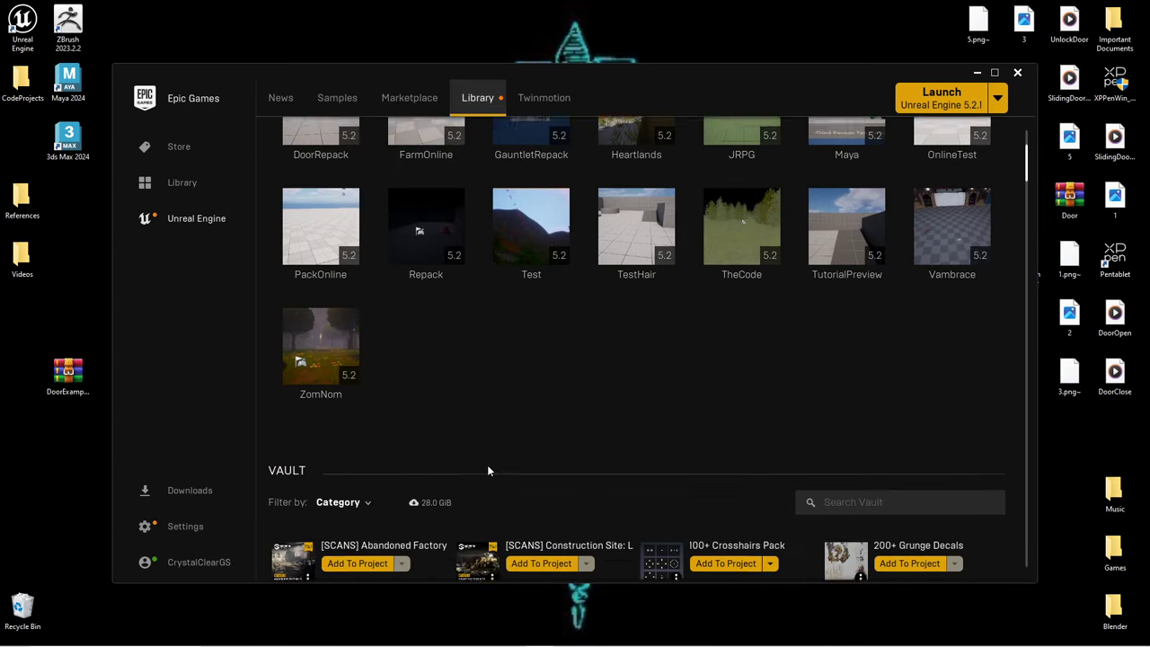
{"action": "scroll", "coordinate": [488, 471], "scroll_direction": "down", "scroll_amount": 3}
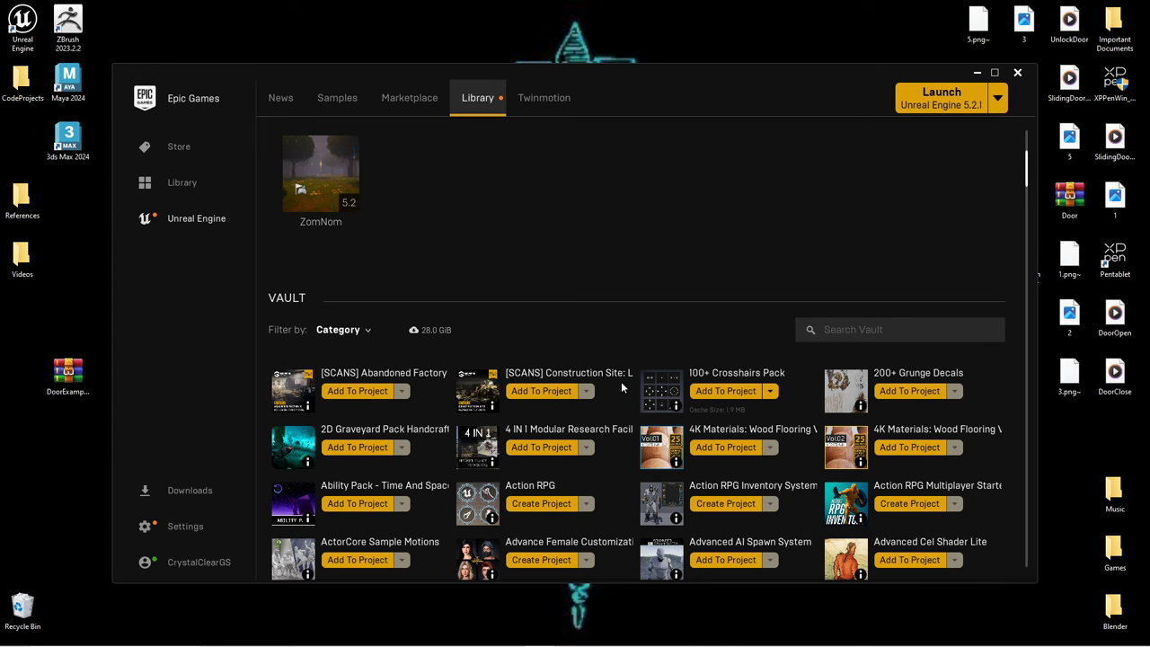
{"action": "scroll", "coordinate": [621, 381], "scroll_direction": "up", "scroll_amount": 3}
{"action": "scroll", "coordinate": [629, 381], "scroll_direction": "up", "scroll_amount": 5}
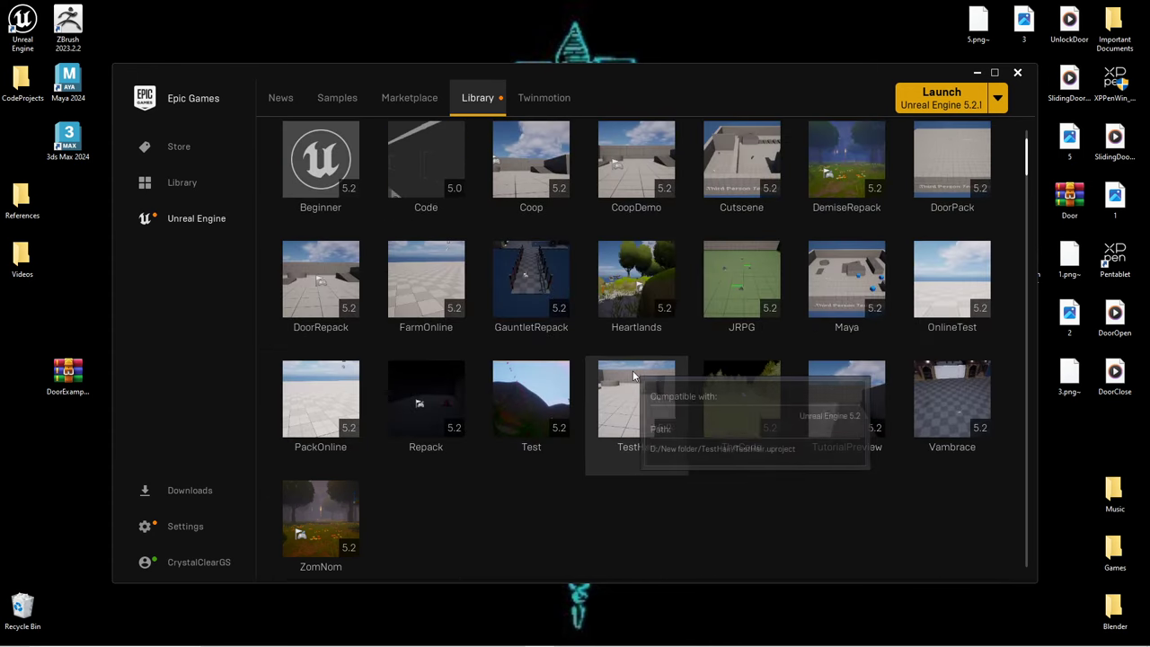
{"action": "scroll", "coordinate": [681, 310], "scroll_direction": "down", "scroll_amount": 5}
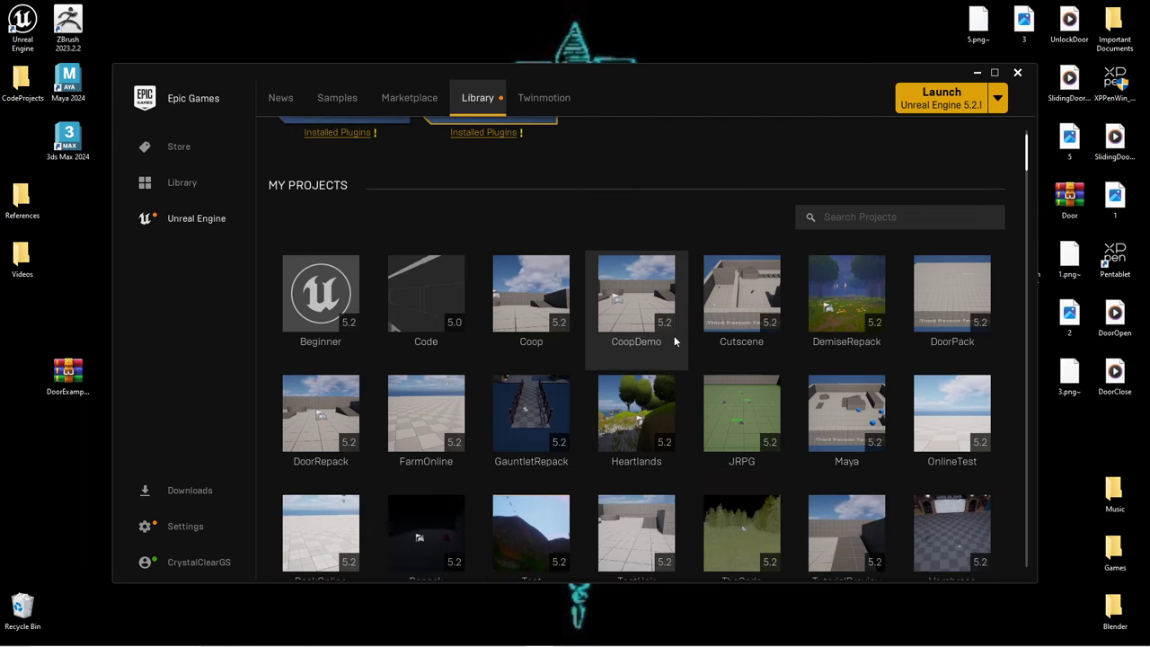
{"action": "scroll", "coordinate": [527, 333], "scroll_direction": "up", "scroll_amount": 5}
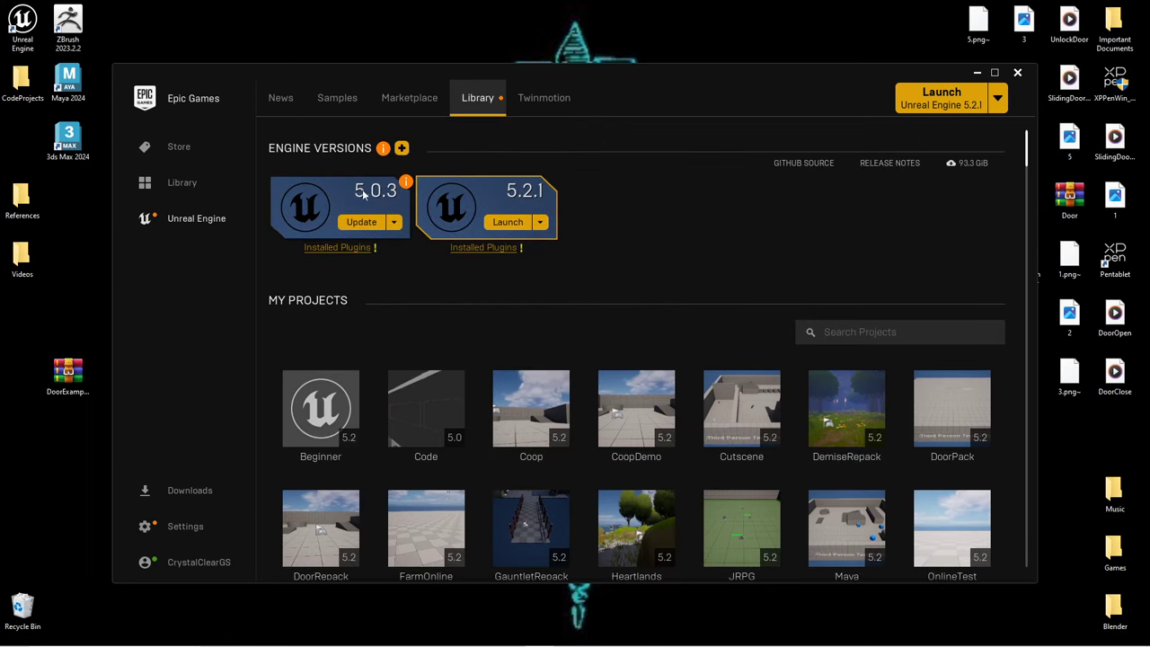
Step: Preview available engines in a new slot, discard the 5.3.2 slot, and launch Unreal Engine 5.2.1
{"action": "left_click", "coordinate": [402, 148]}
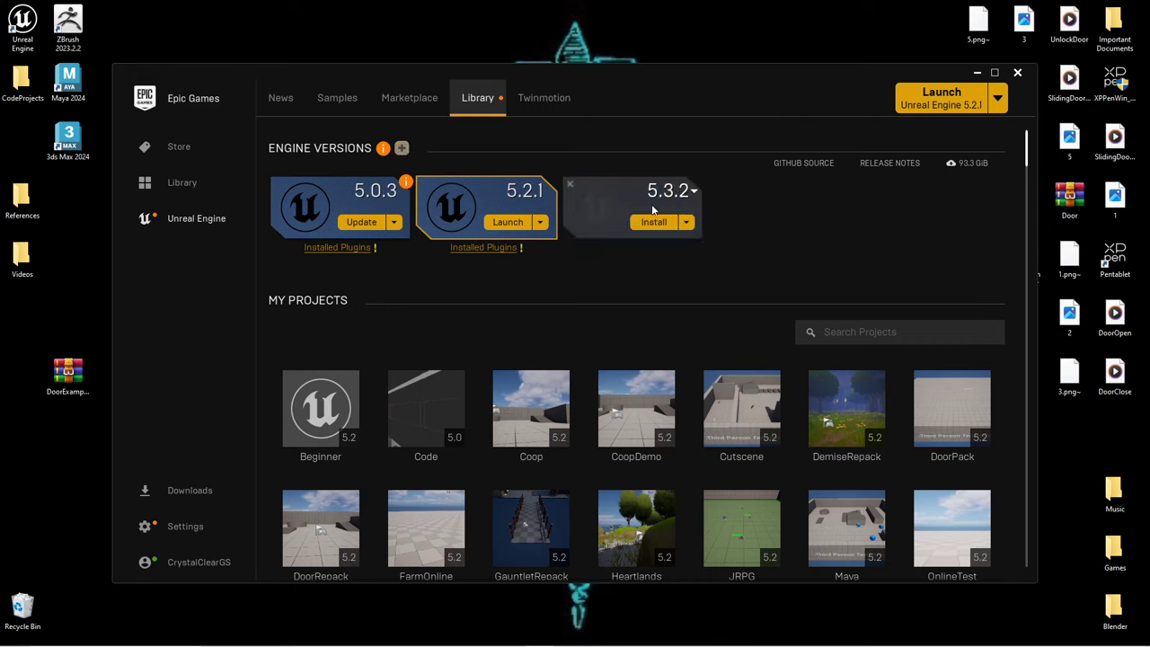
{"action": "left_click", "coordinate": [688, 189]}
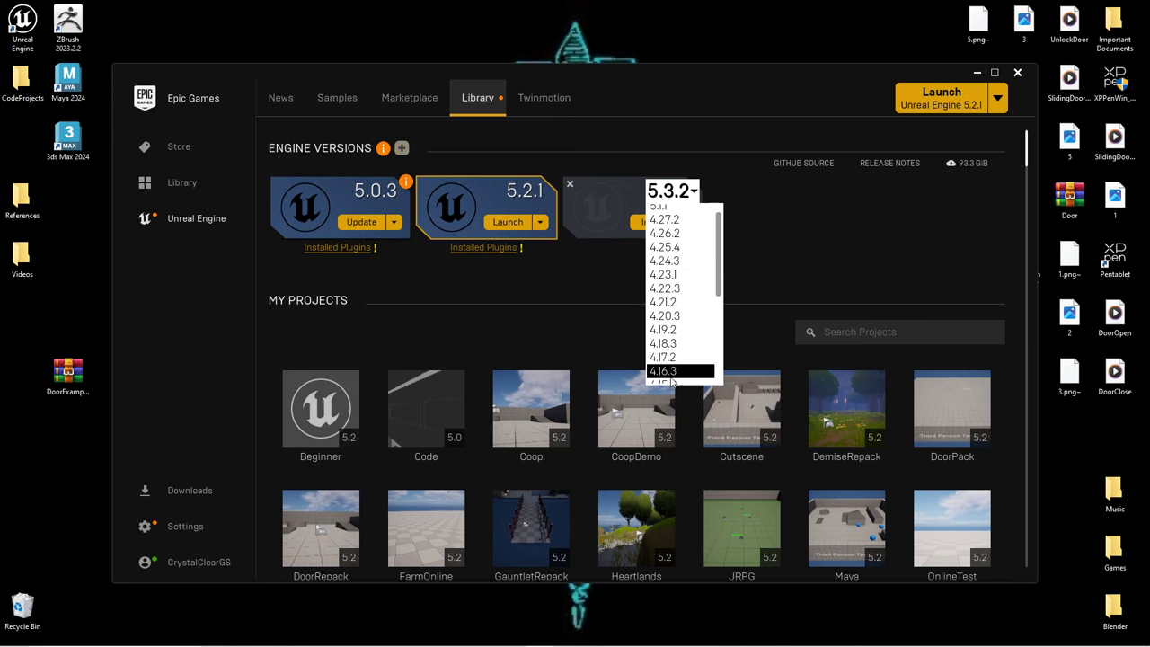
{"action": "scroll", "coordinate": [671, 382], "scroll_direction": "down", "scroll_amount": 8}
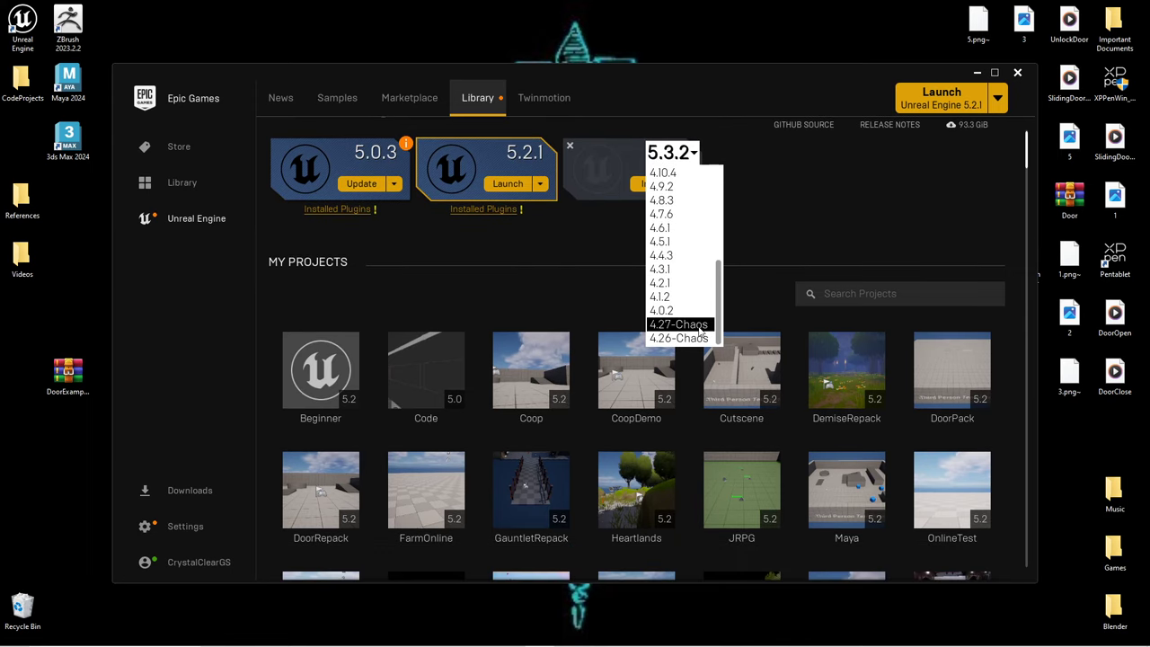
{"action": "scroll", "coordinate": [682, 287], "scroll_direction": "up", "scroll_amount": 8}
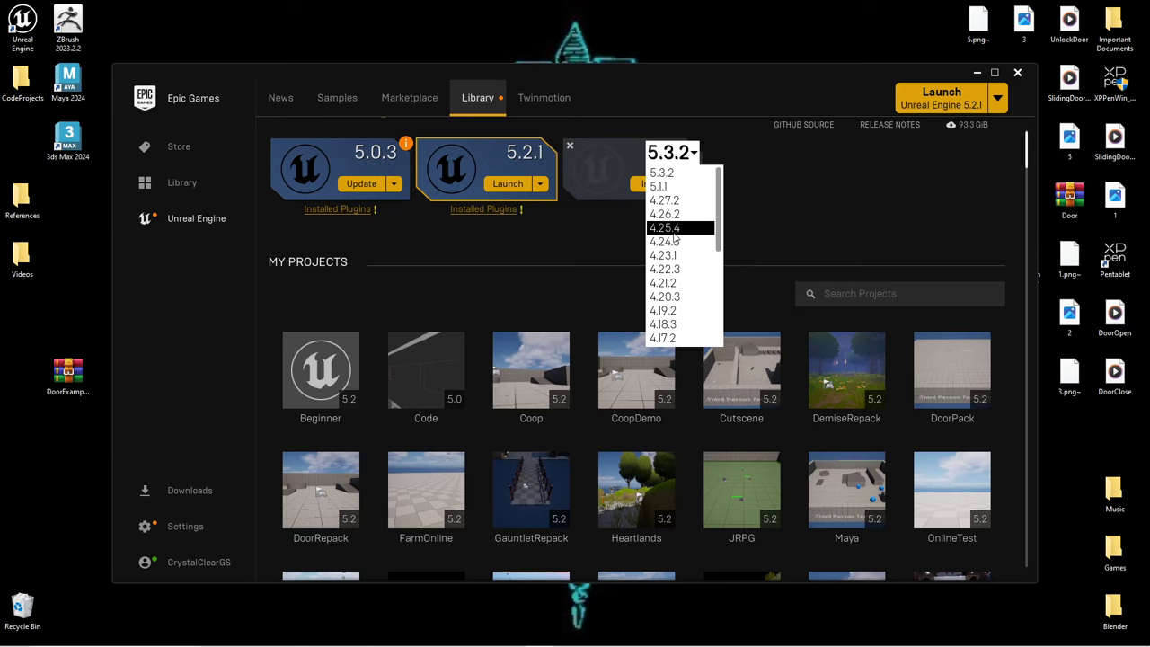
{"action": "scroll", "coordinate": [674, 236], "scroll_direction": "up", "scroll_amount": 2}
{"action": "left_click", "coordinate": [570, 183]}
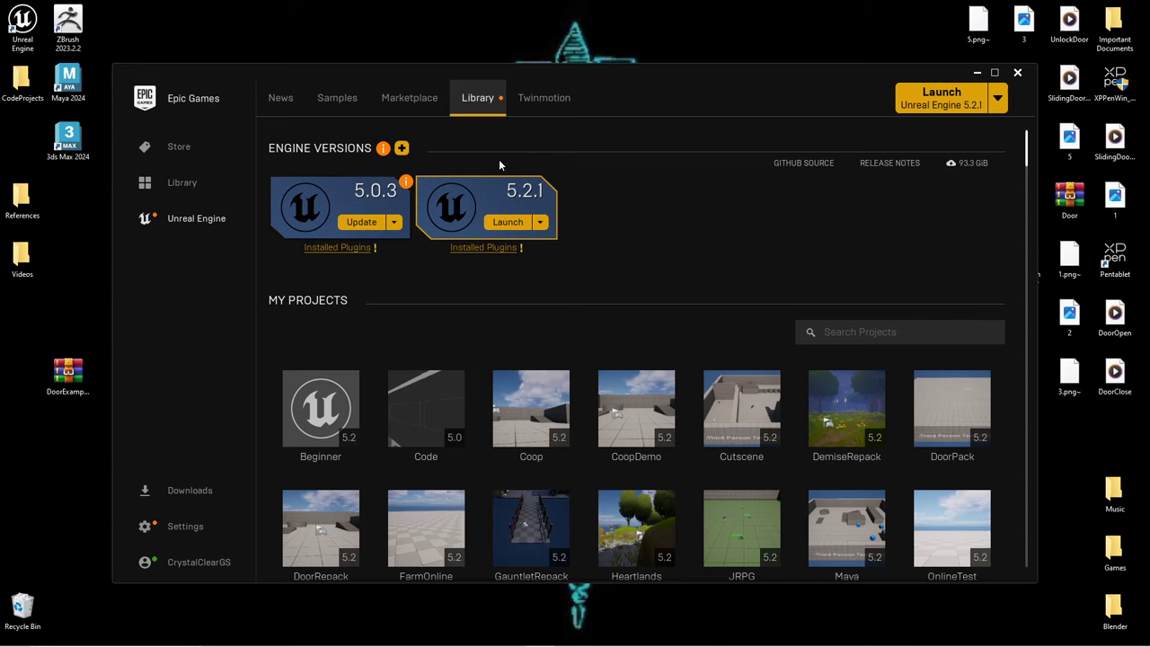
{"action": "left_click", "coordinate": [510, 228]}
{"action": "left_click", "coordinate": [977, 73]}
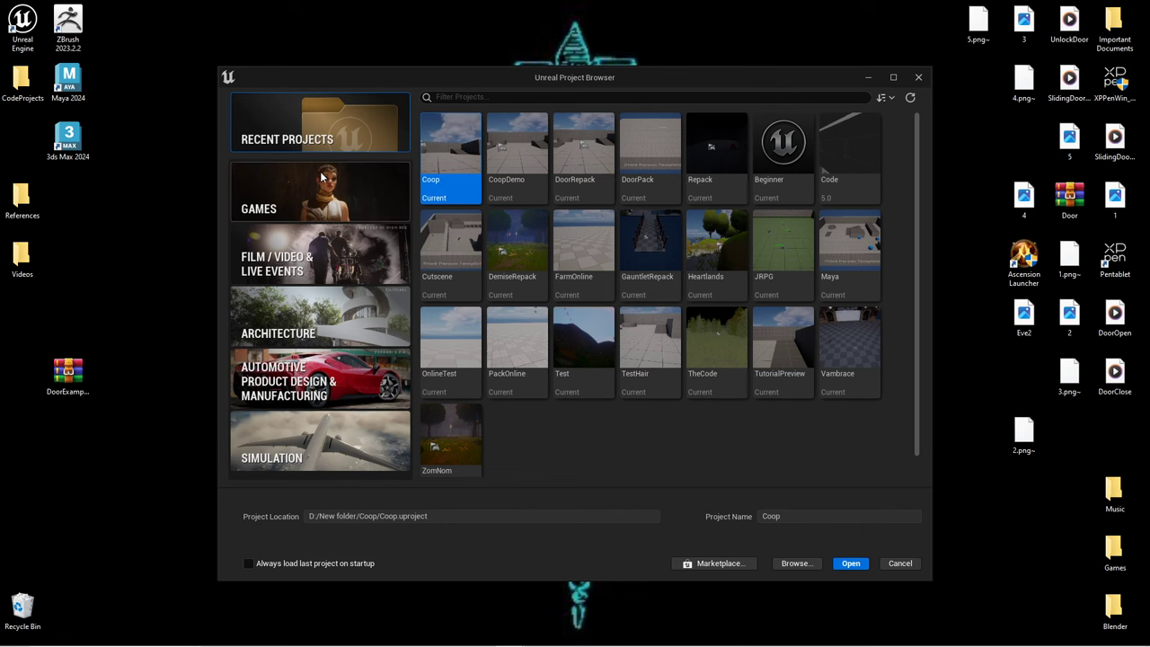
Step: Pick the Third Person template from the Games category
{"action": "left_click", "coordinate": [325, 214]}
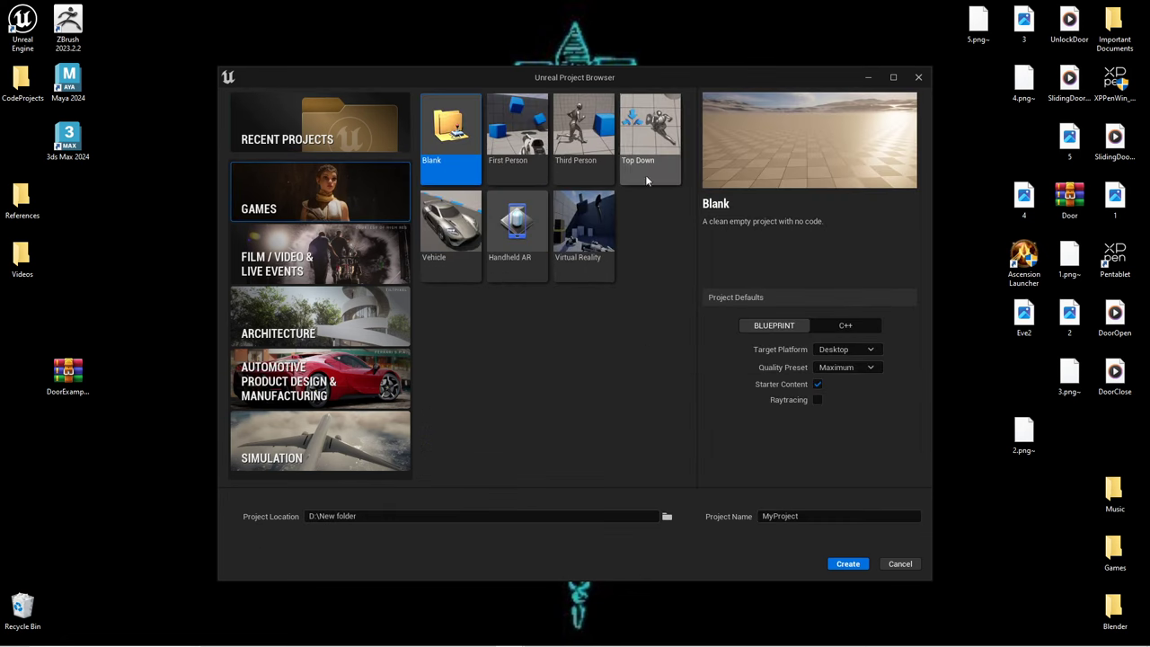
{"action": "left_click", "coordinate": [579, 135]}
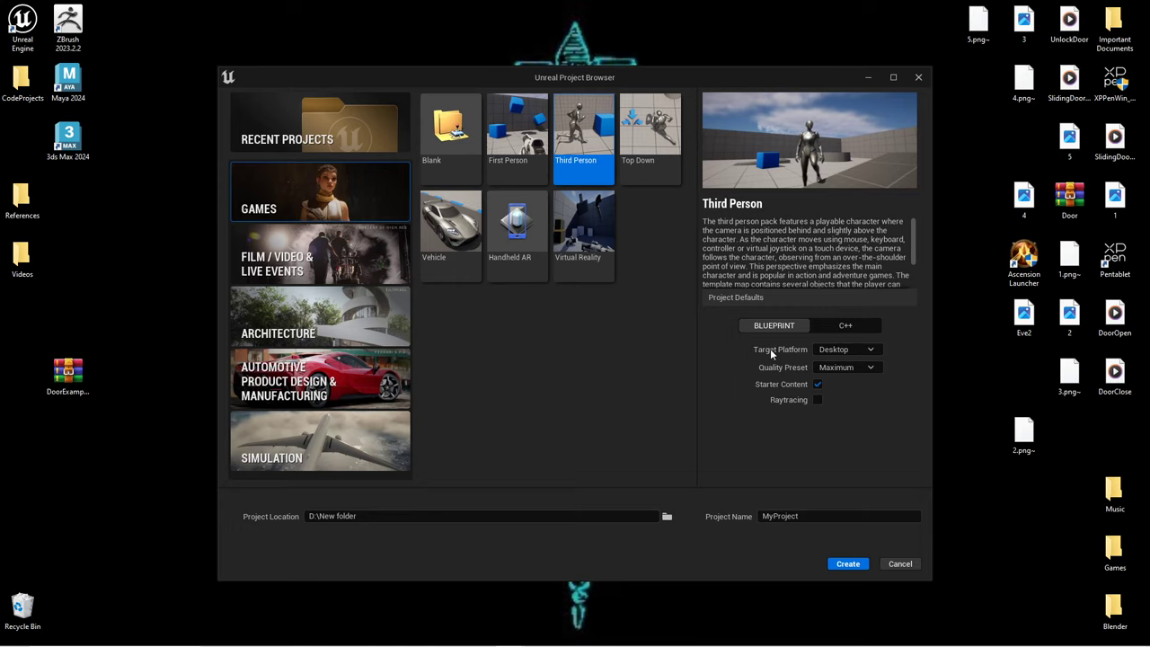
Step: Keep Desktop platform and Maximum quality, and enable Starter Content for the project
{"action": "left_click", "coordinate": [846, 350]}
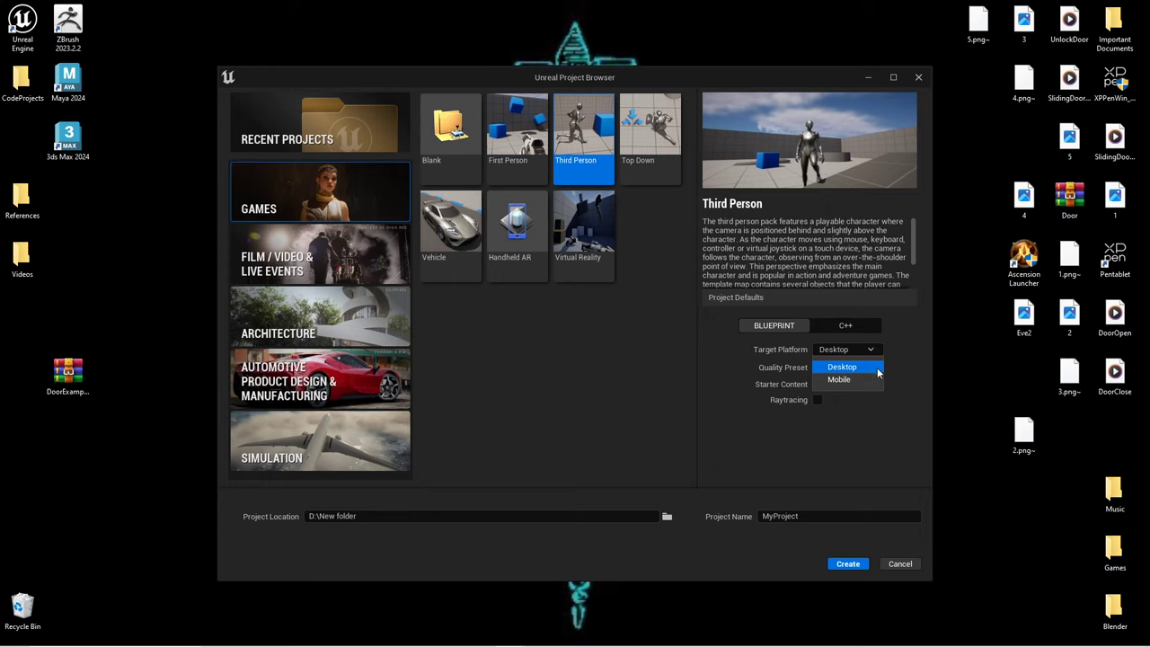
{"action": "left_click", "coordinate": [865, 368]}
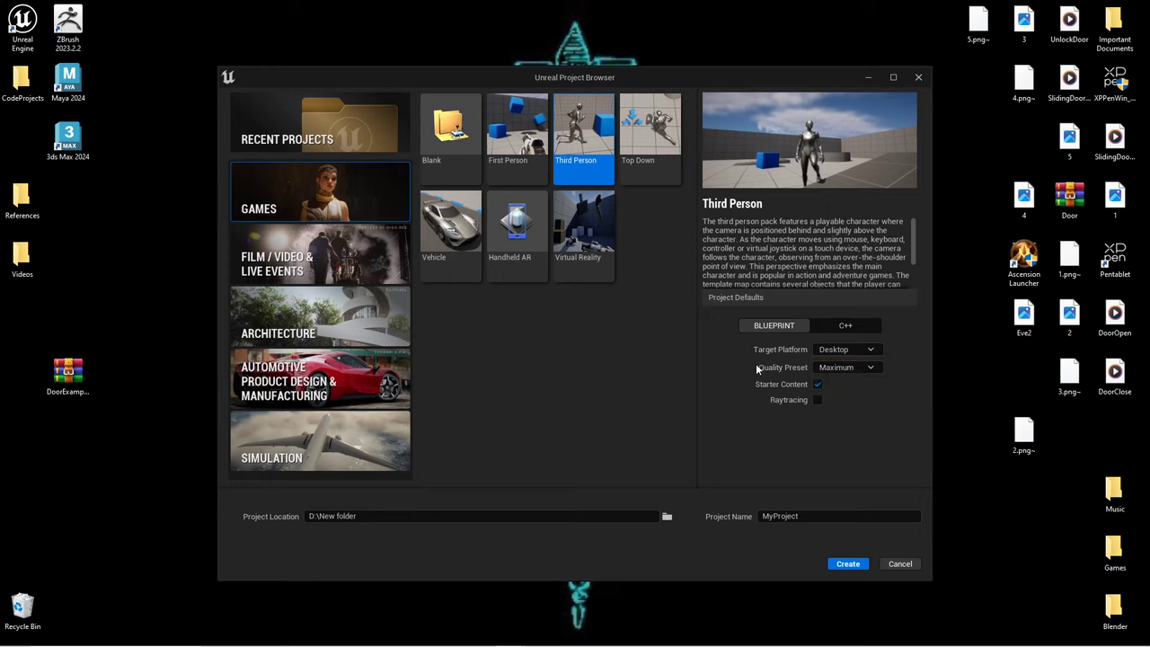
{"action": "left_click", "coordinate": [871, 369]}
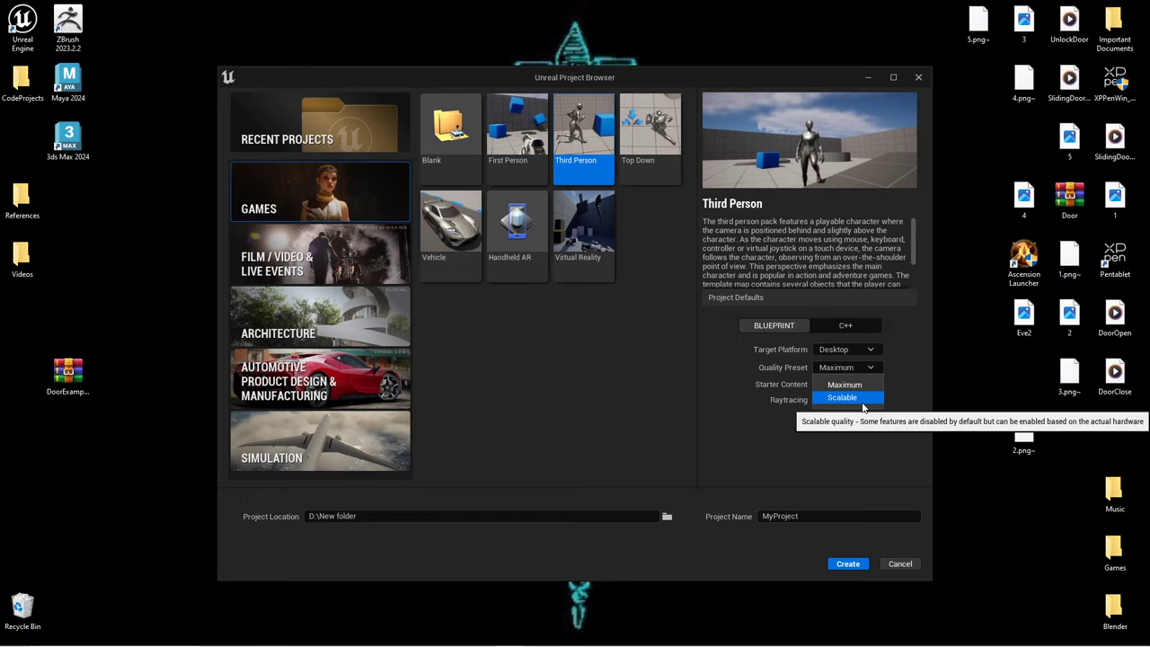
{"action": "left_click", "coordinate": [926, 356]}
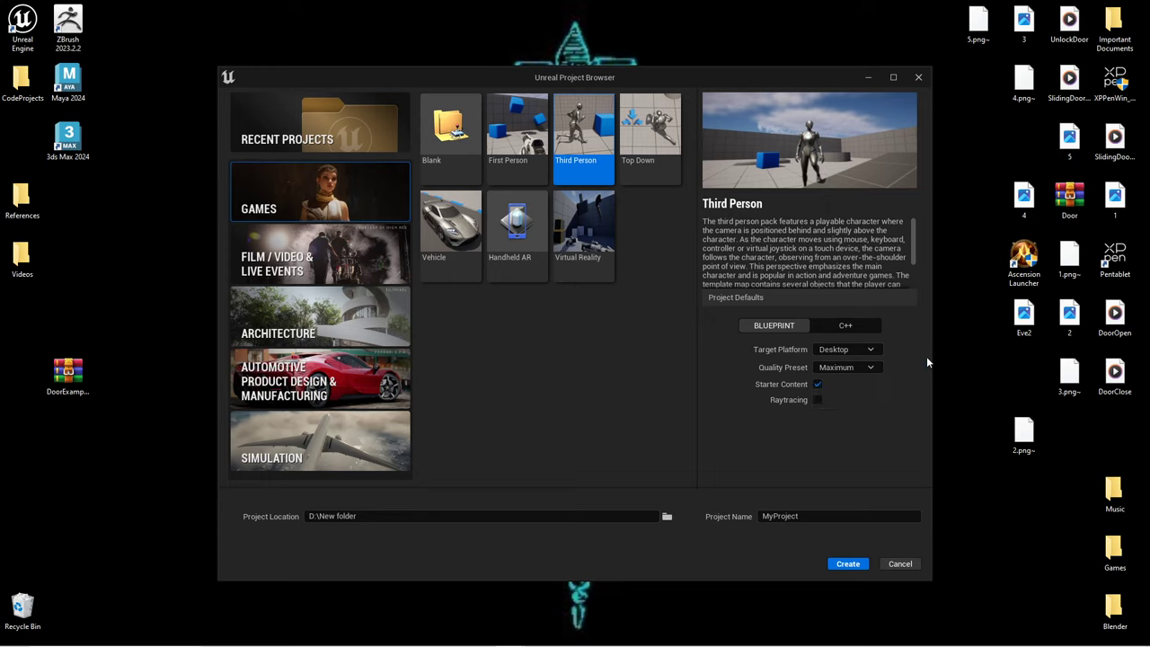
{"action": "left_click", "coordinate": [869, 368]}
{"action": "left_click", "coordinate": [840, 368]}
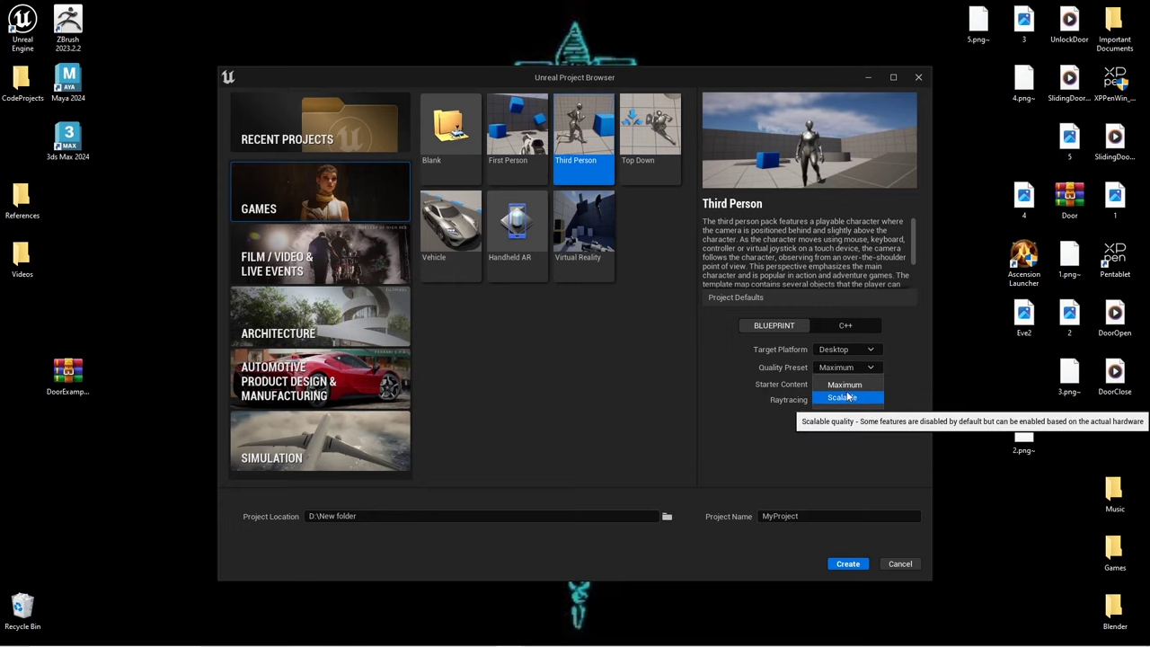
{"action": "left_click", "coordinate": [890, 374]}
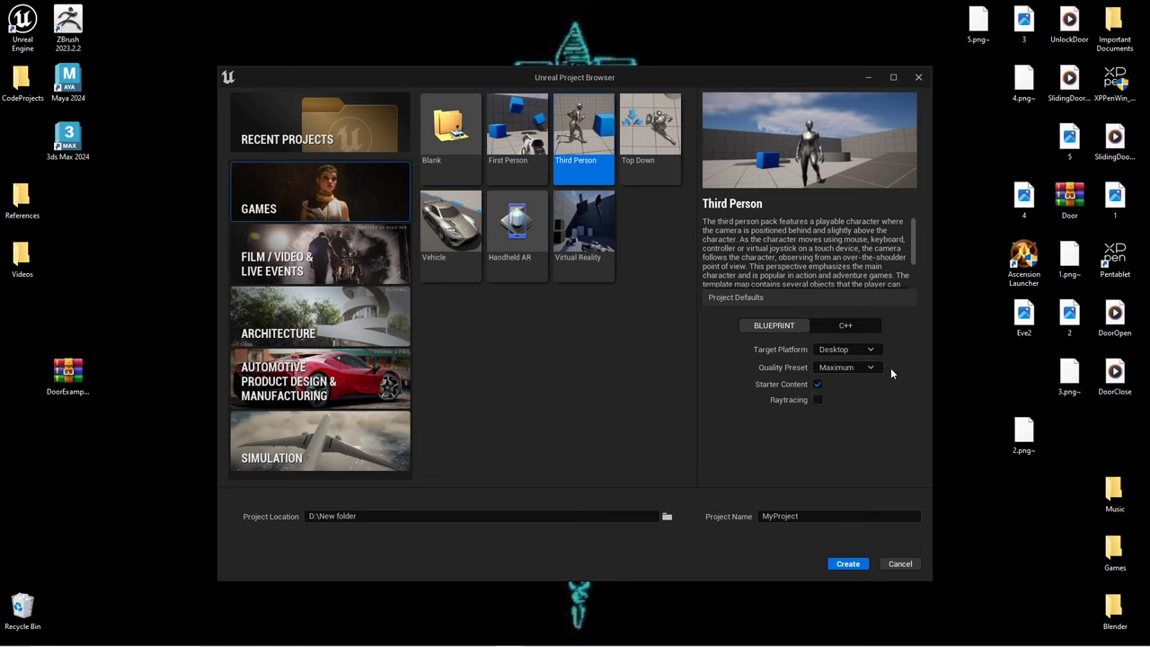
{"action": "left_click", "coordinate": [815, 385]}
Step: Try naming the project 'TestProject' and then a backslash, then cancel project creation
{"action": "left_click", "coordinate": [781, 516]}
{"action": "left_click", "coordinate": [735, 555]}
{"action": "left_click_drag", "start_coordinate": [359, 516], "coordinate": [219, 521]}
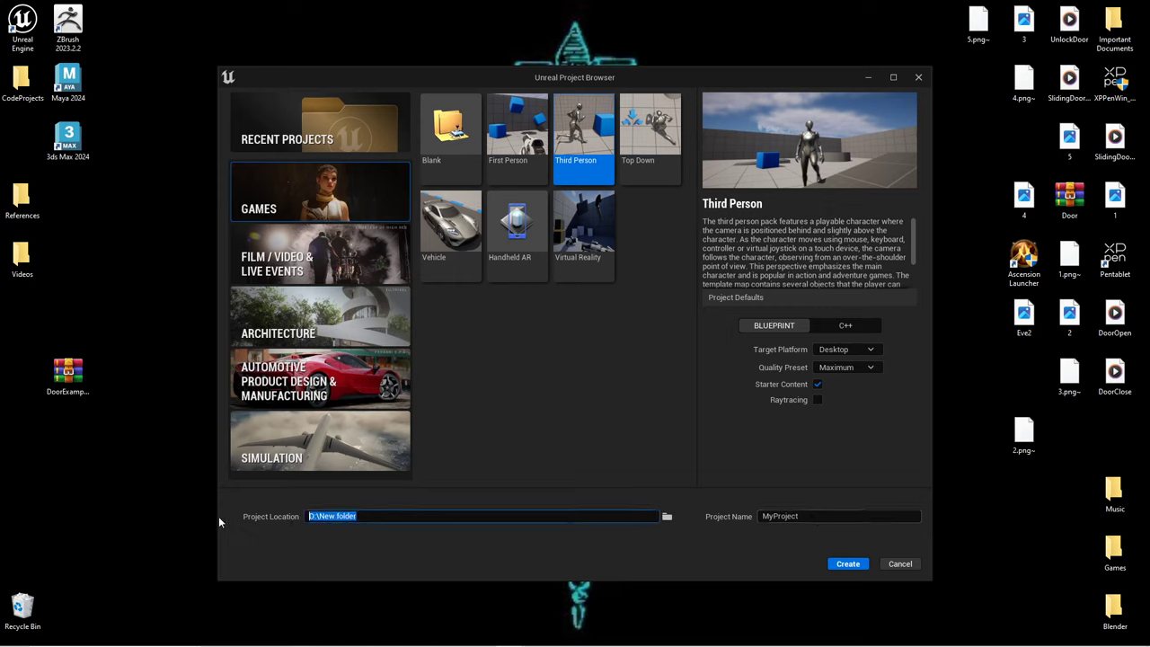
{"action": "left_click", "coordinate": [368, 558]}
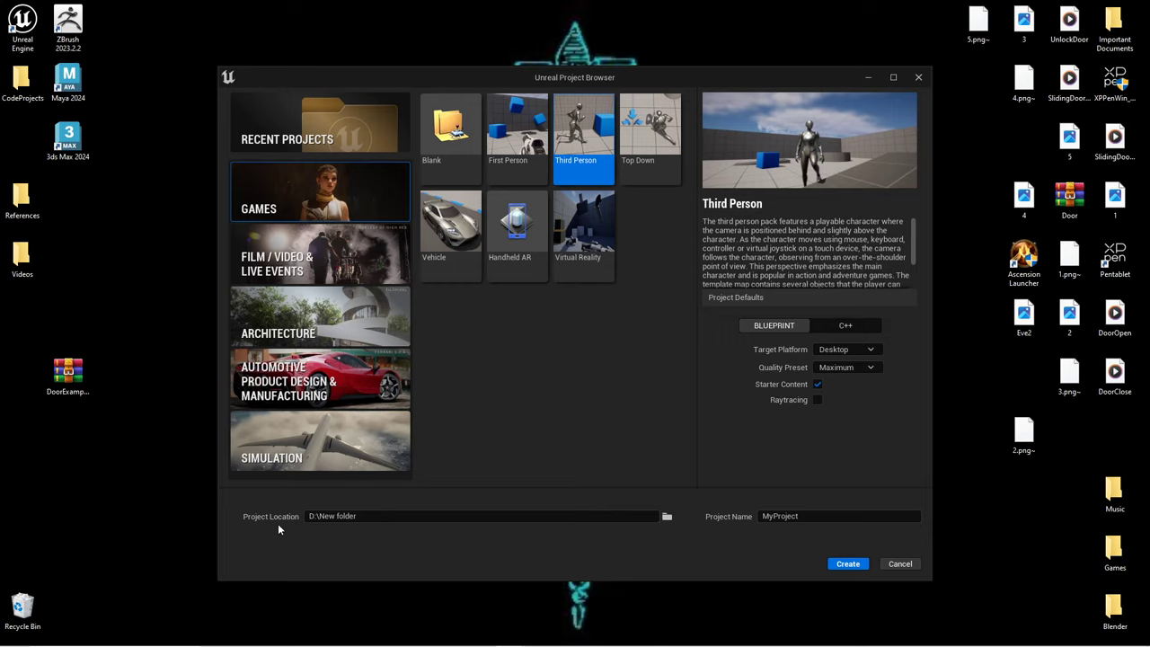
{"action": "left_click", "coordinate": [810, 521]}
{"action": "type", "text": "TestProject"}
{"action": "key", "text": "BackSpace"}
{"action": "key", "text": "BackSpace"}
{"action": "key", "text": "BackSpace"}
{"action": "key", "text": "BackSpace"}
{"action": "key", "text": "BackSpace"}
{"action": "key", "text": "BackSpace"}
{"action": "key", "text": "BackSpace"}
{"action": "key", "text": "BackSpace"}
{"action": "key", "text": "BackSpace"}
{"action": "key", "text": "BackSpace"}
{"action": "key", "text": "BackSpace"}
{"action": "type", "text": "\\"}
{"action": "key", "text": "BackSpace"}
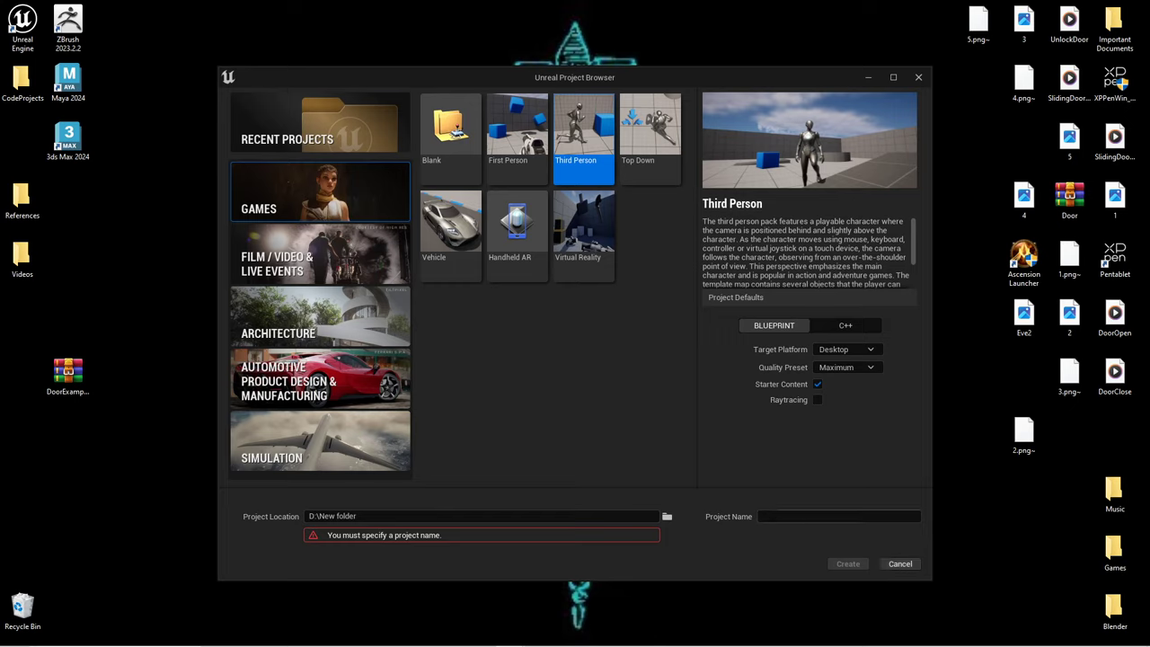
{"action": "left_click", "coordinate": [899, 564]}
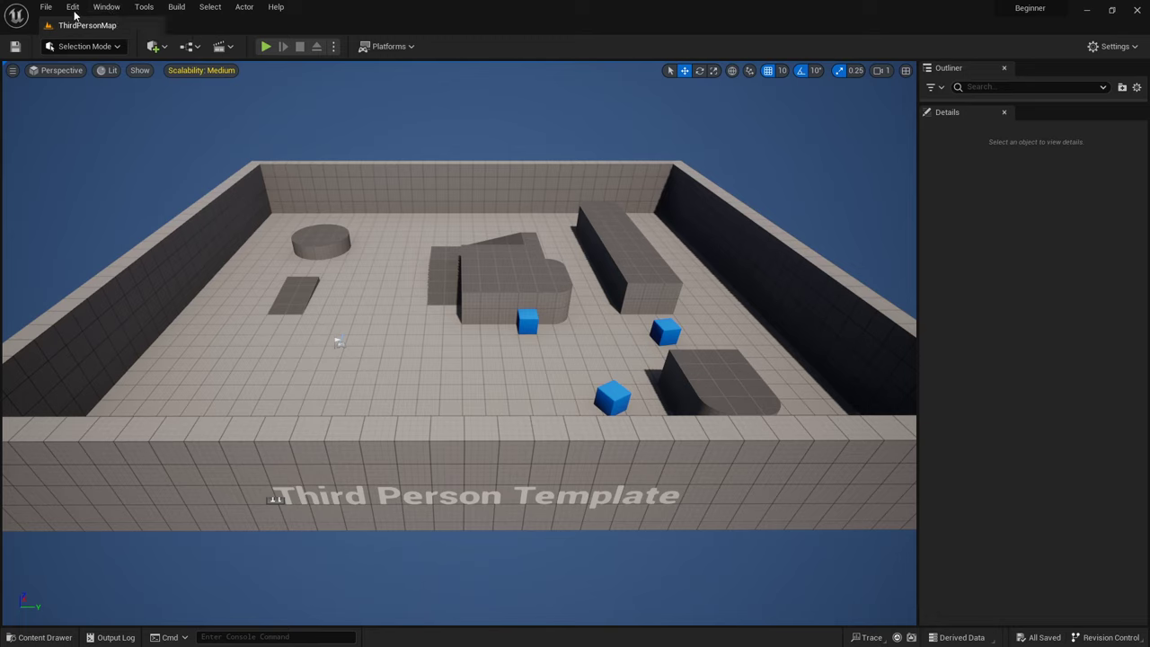
Step: Switch the editor to the UE4 Classic layout and make the viewport slightly taller
{"action": "left_click", "coordinate": [106, 9]}
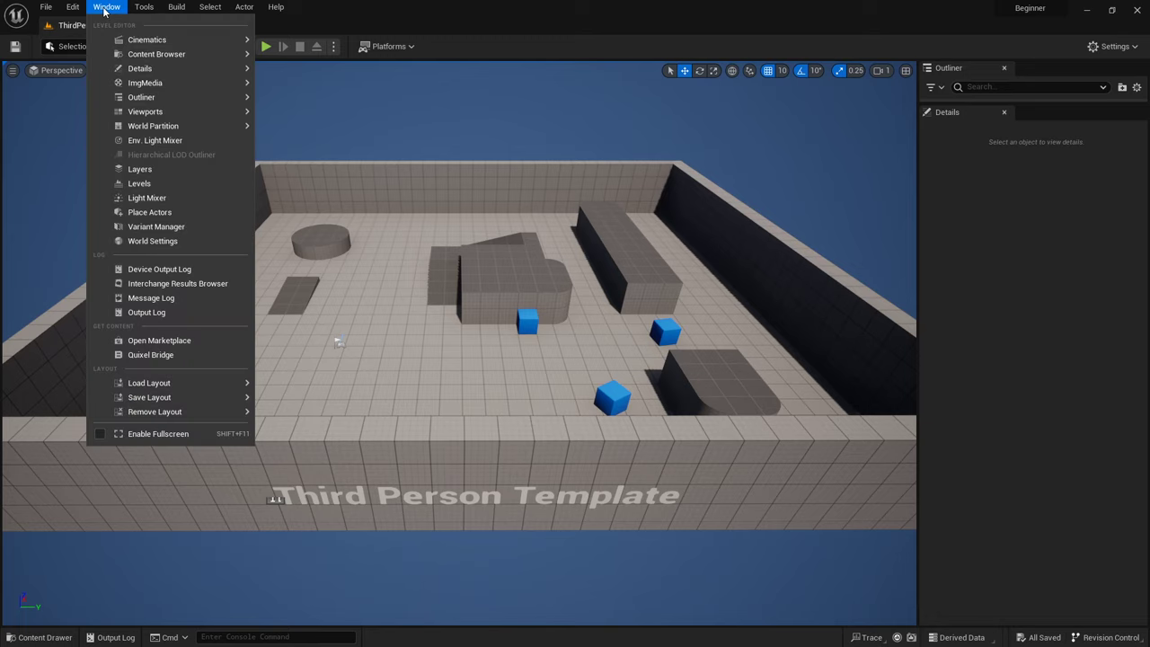
{"action": "mouse_move", "coordinate": [175, 384]}
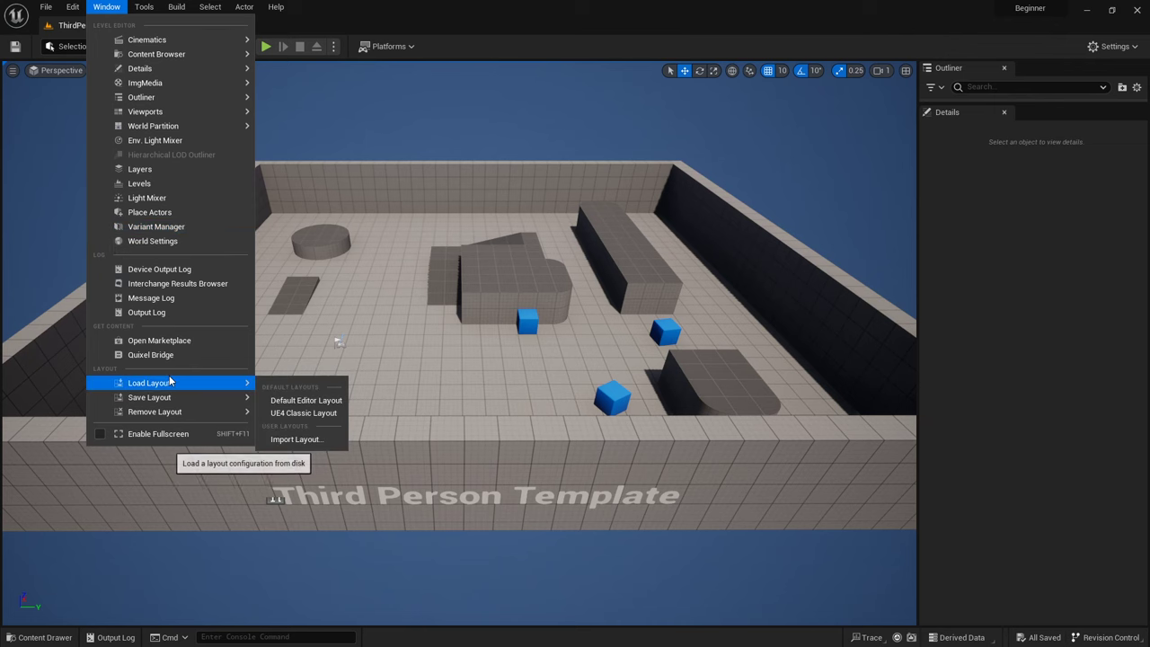
{"action": "left_click", "coordinate": [315, 413]}
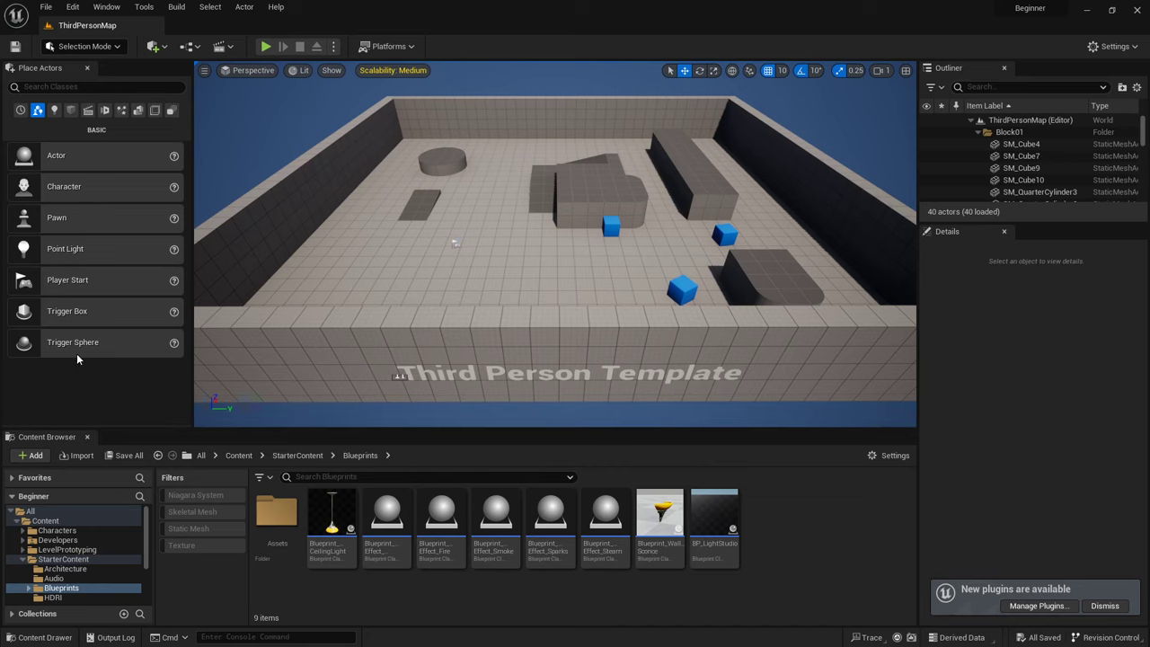
{"action": "left_click", "coordinate": [595, 418]}
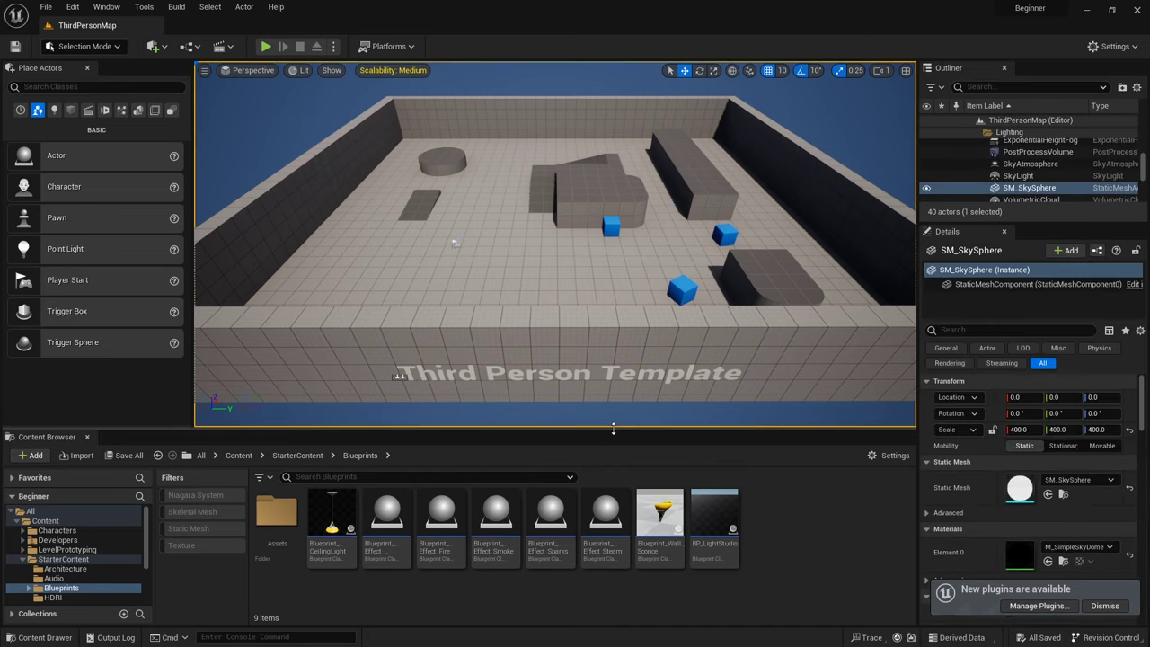
{"action": "left_click_drag", "start_coordinate": [610, 432], "coordinate": [642, 449]}
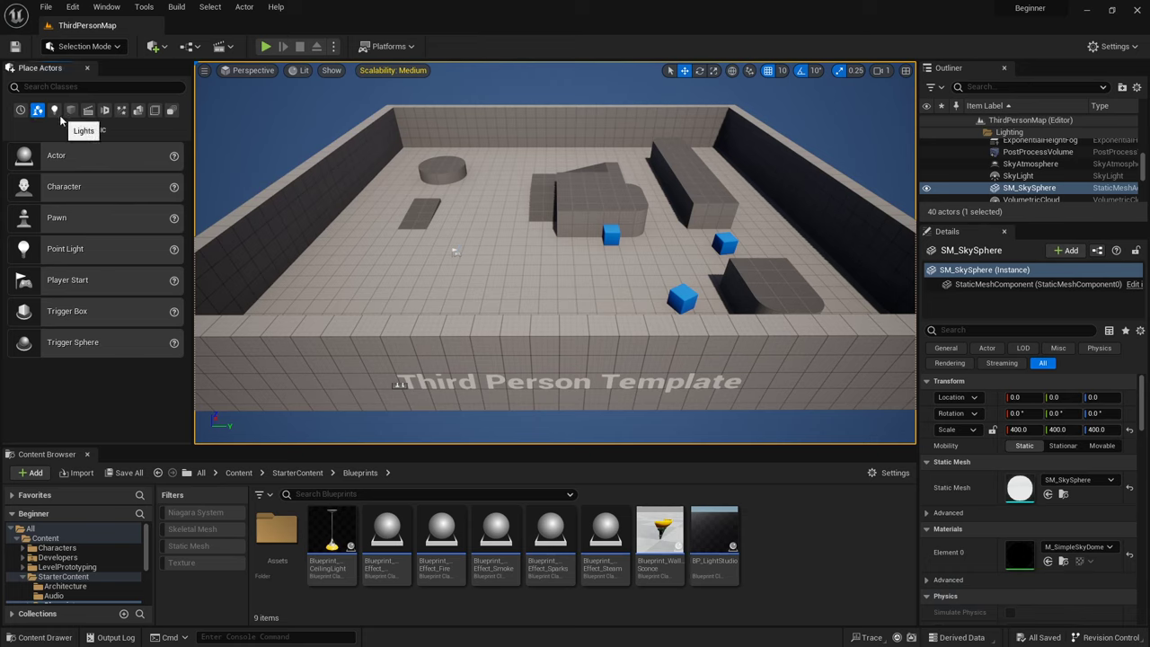
Step: Place a spot light, raise it to Z 410, then delete it
{"action": "left_click", "coordinate": [54, 110]}
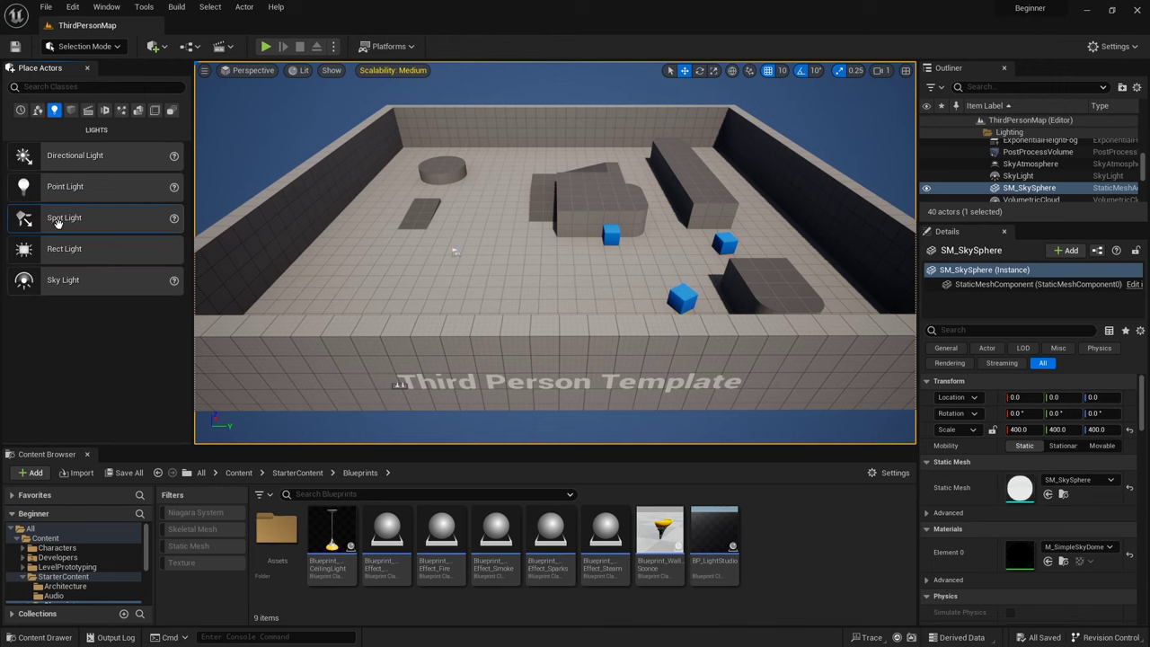
{"action": "left_click_drag", "start_coordinate": [58, 222], "coordinate": [427, 269]}
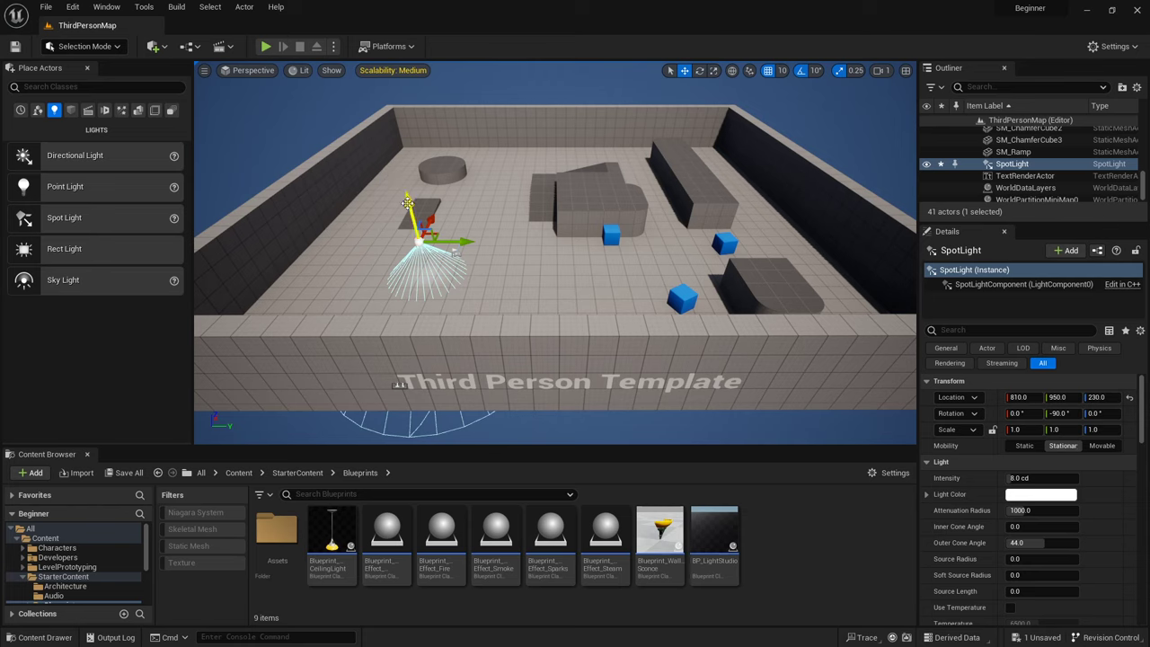
{"action": "left_click_drag", "start_coordinate": [407, 203], "coordinate": [401, 165]}
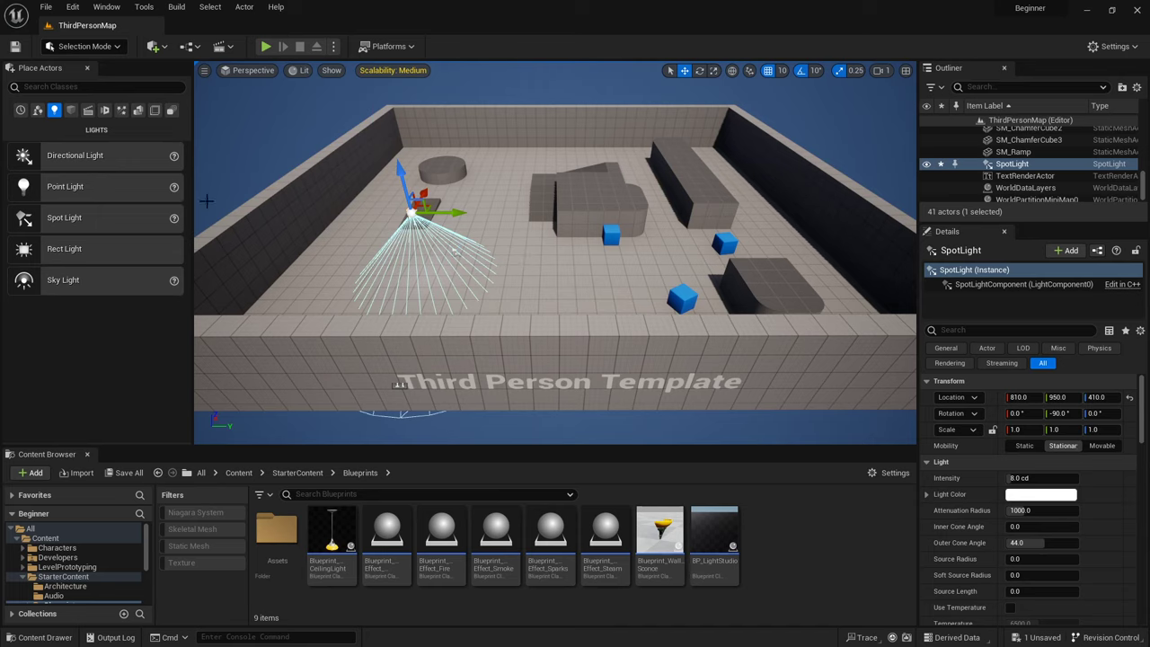
{"action": "key", "text": "Delete"}
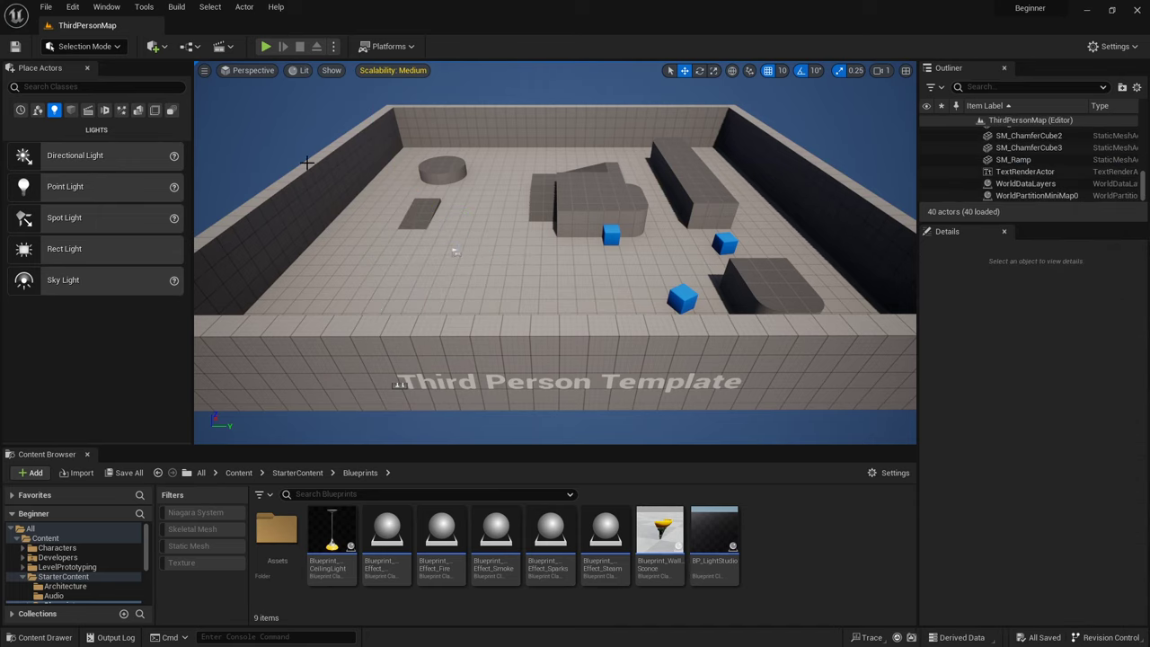
Step: Place a cube, scale it to 2.75 in X and Y, move it to Y 490, then delete it
{"action": "left_click", "coordinate": [70, 111]}
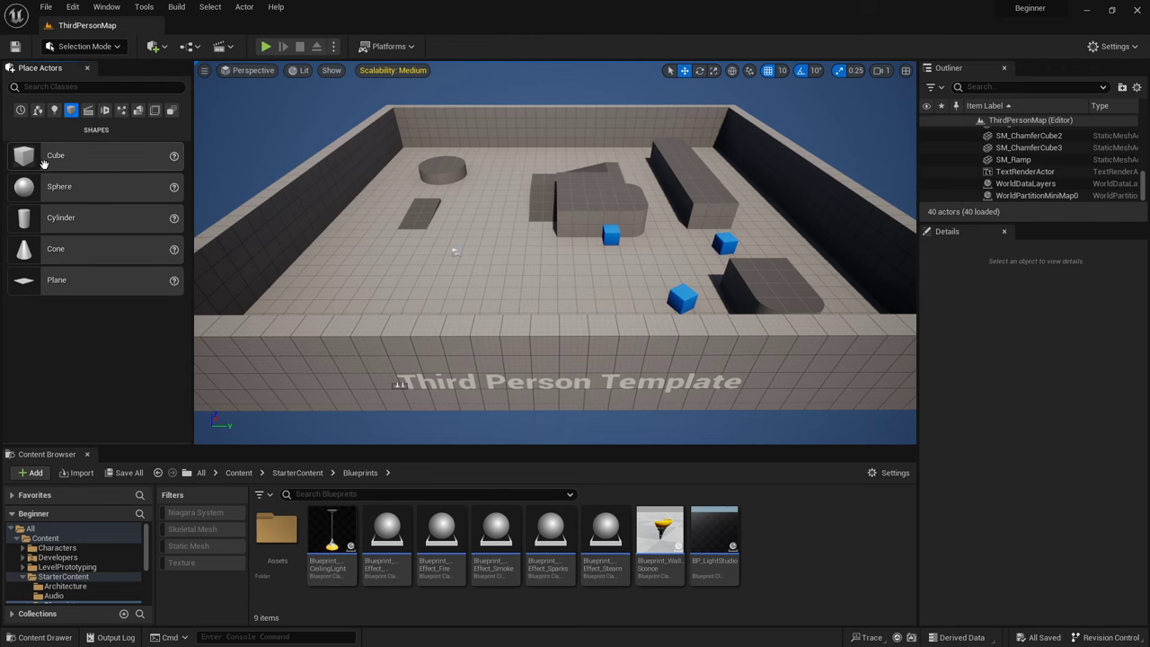
{"action": "left_click_drag", "start_coordinate": [27, 160], "coordinate": [400, 246]}
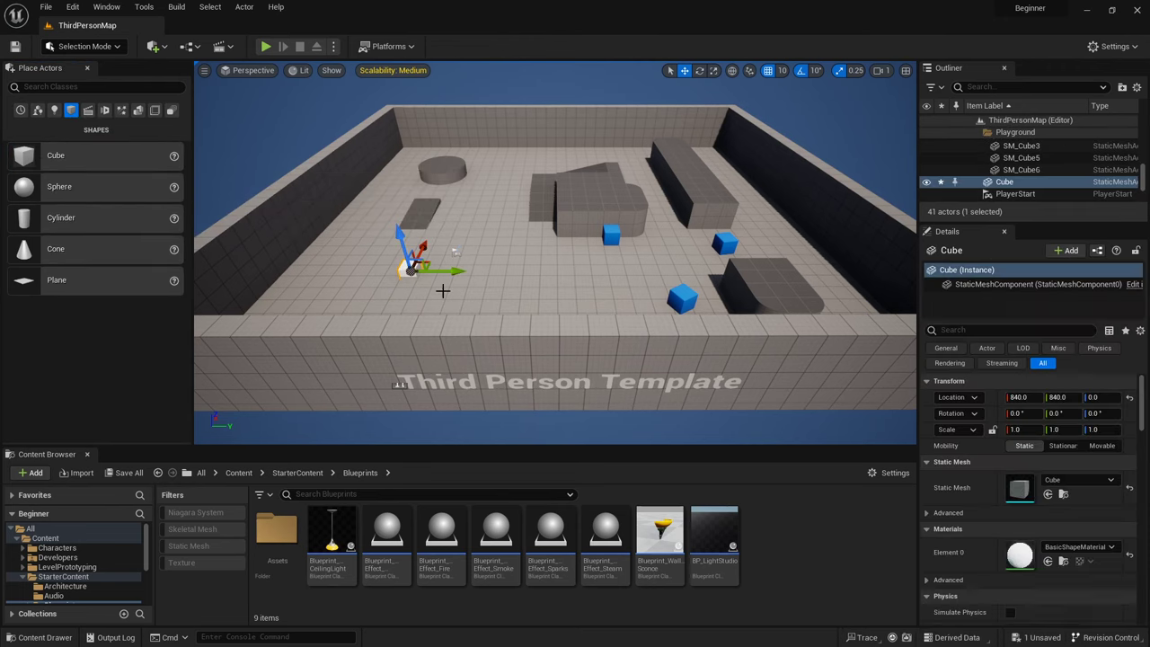
{"action": "left_click_drag", "start_coordinate": [441, 287], "coordinate": [534, 227], "text": "alt"}
{"action": "scroll", "coordinate": [555, 258], "scroll_direction": "up", "scroll_amount": 10}
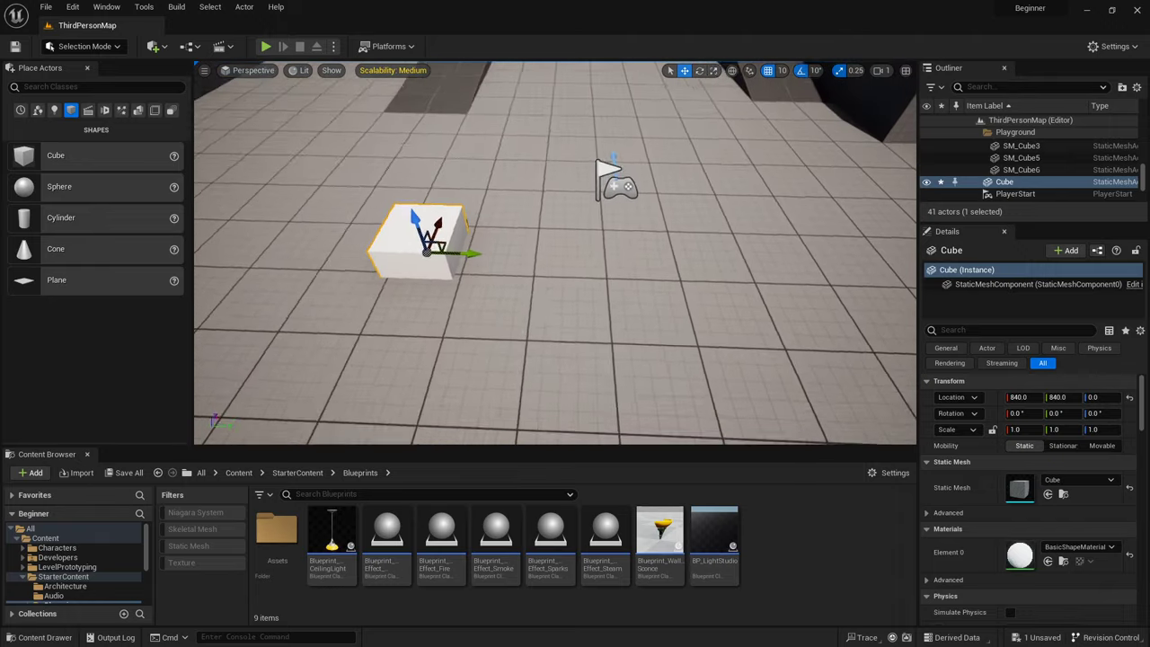
{"action": "key", "text": "r"}
{"action": "left_click_drag", "start_coordinate": [485, 289], "coordinate": [587, 240]}
{"action": "key", "text": "w"}
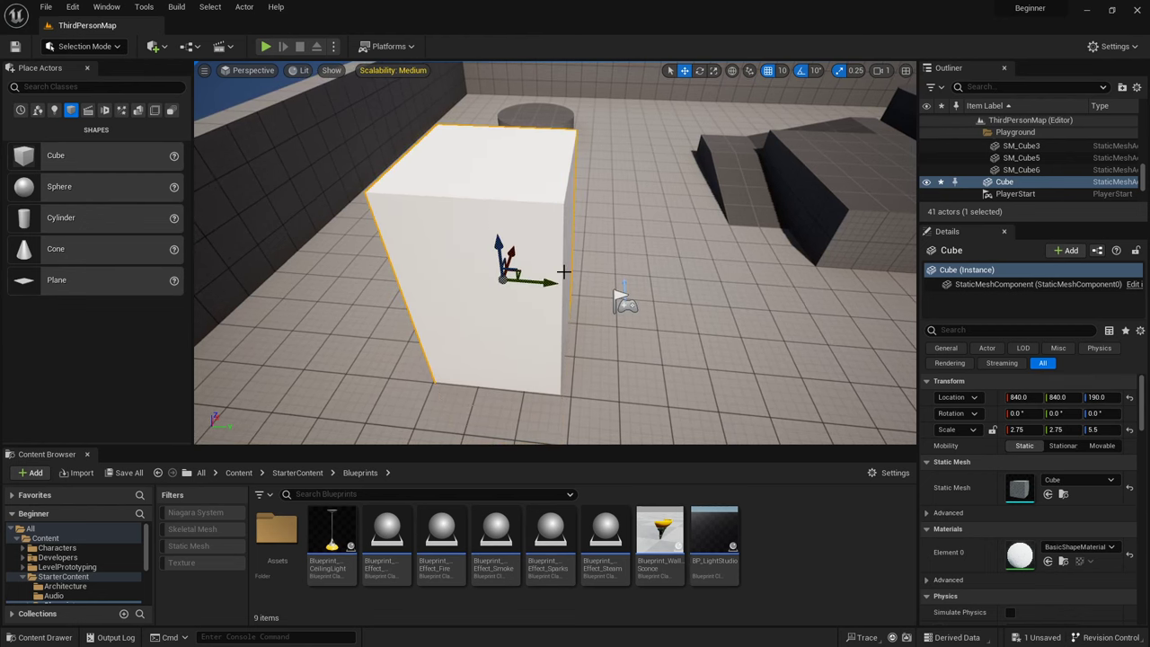
{"action": "left_click_drag", "start_coordinate": [549, 280], "coordinate": [427, 281]}
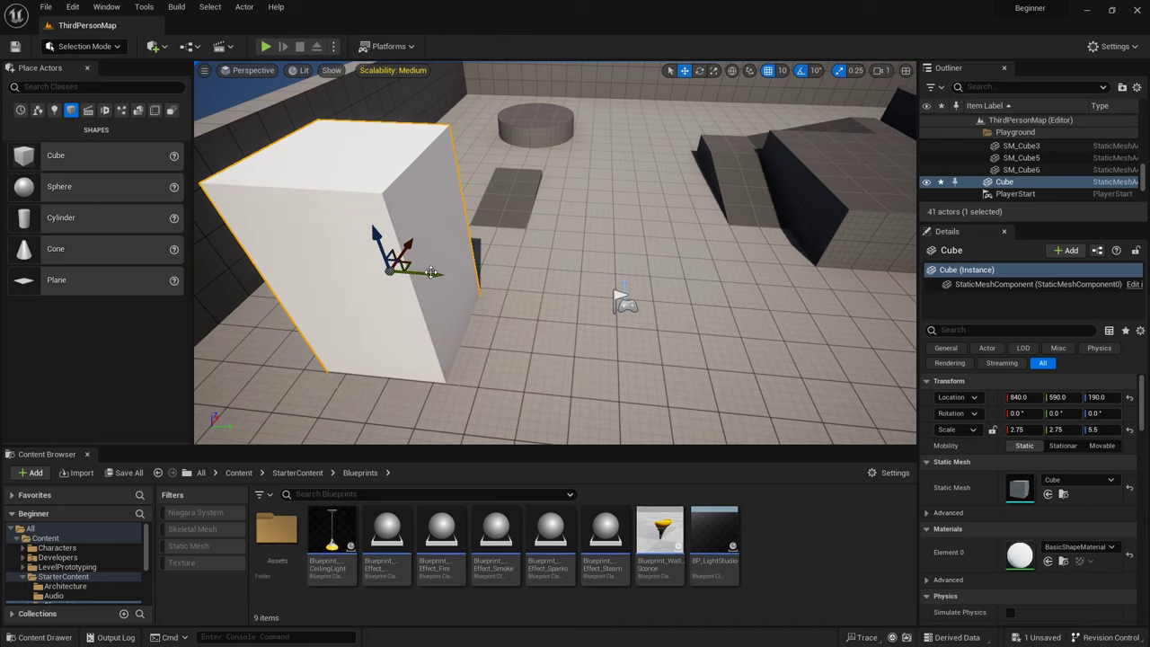
{"action": "left_click_drag", "start_coordinate": [426, 273], "coordinate": [381, 274]}
{"action": "key", "text": "Delete"}
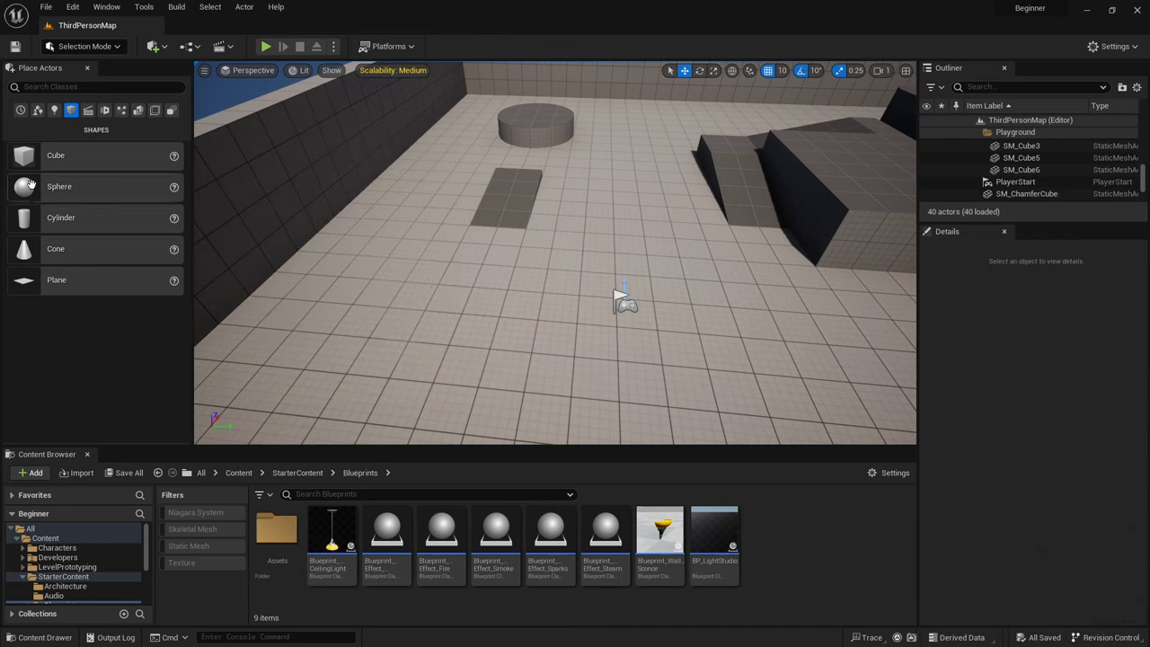
Step: Place a sphere, stretch it taller and wider, then delete it
{"action": "left_click_drag", "start_coordinate": [72, 189], "coordinate": [406, 211]}
{"action": "left_click_drag", "start_coordinate": [431, 277], "coordinate": [453, 322]}
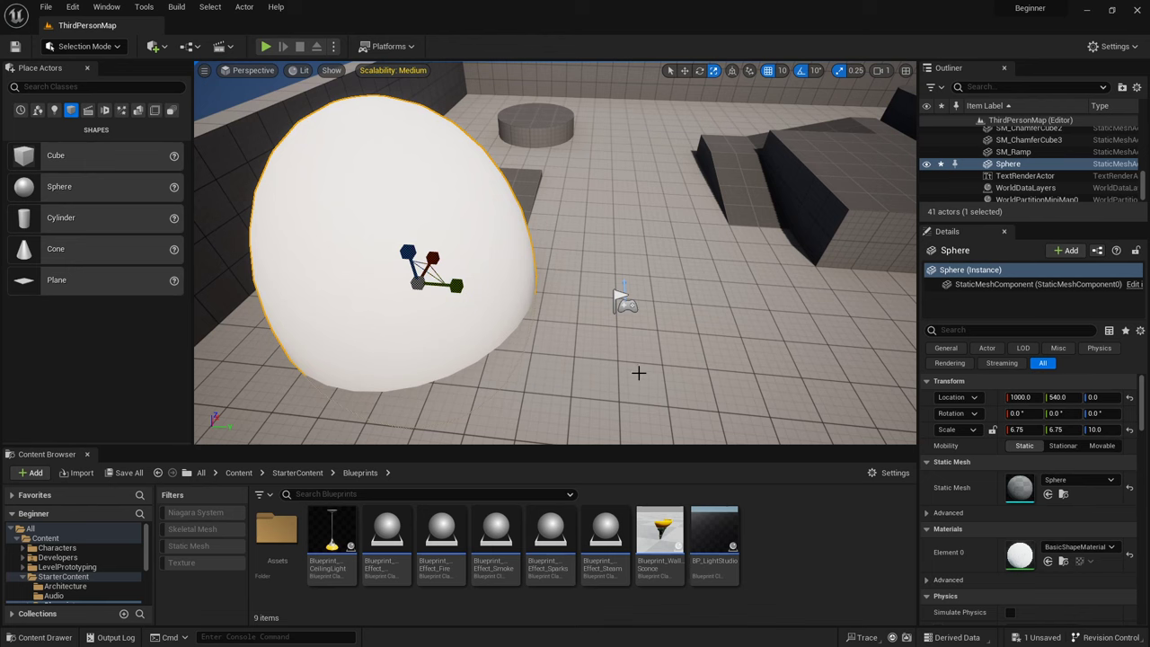
{"action": "key", "text": "f"}
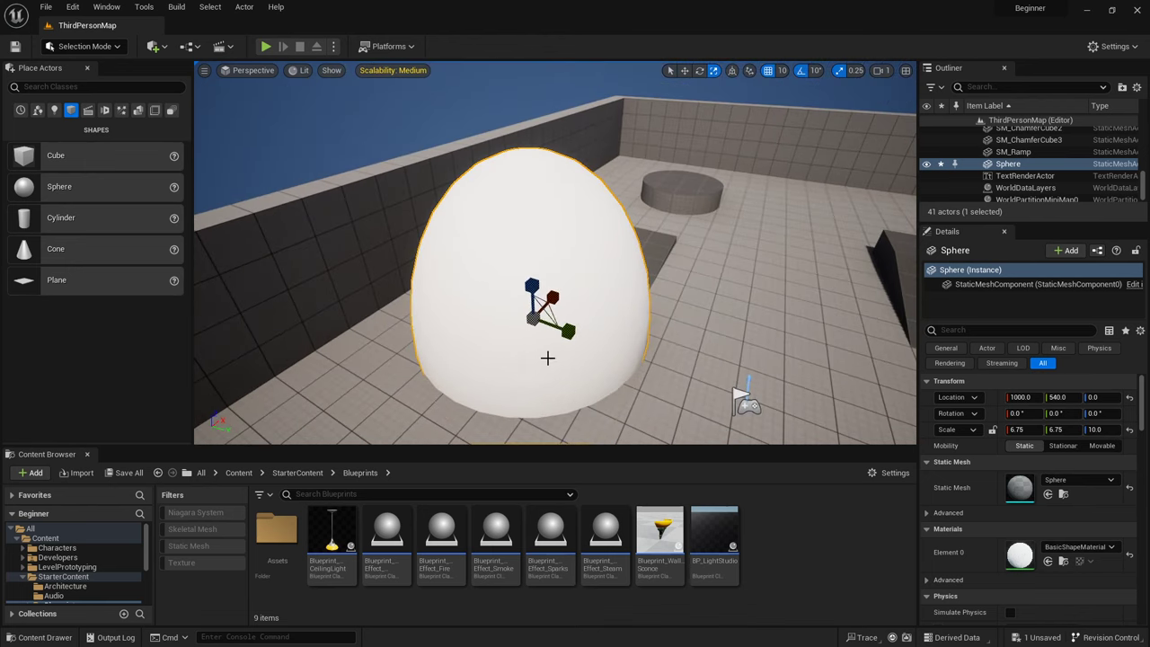
{"action": "key", "text": "Delete"}
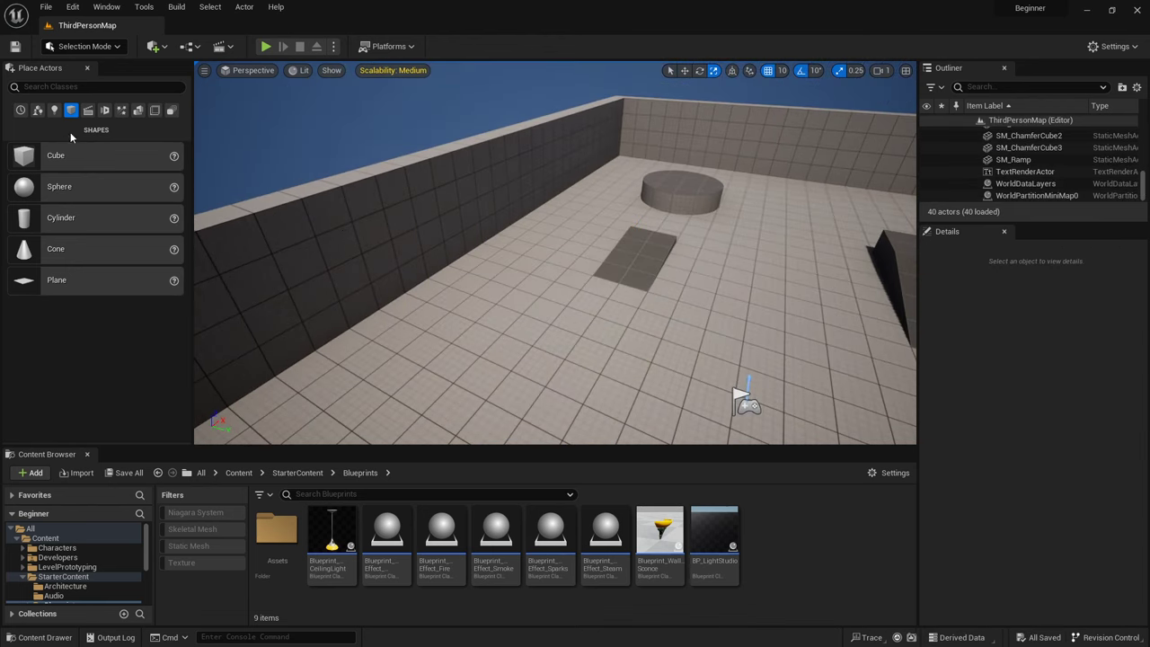
{"action": "left_click", "coordinate": [87, 110]}
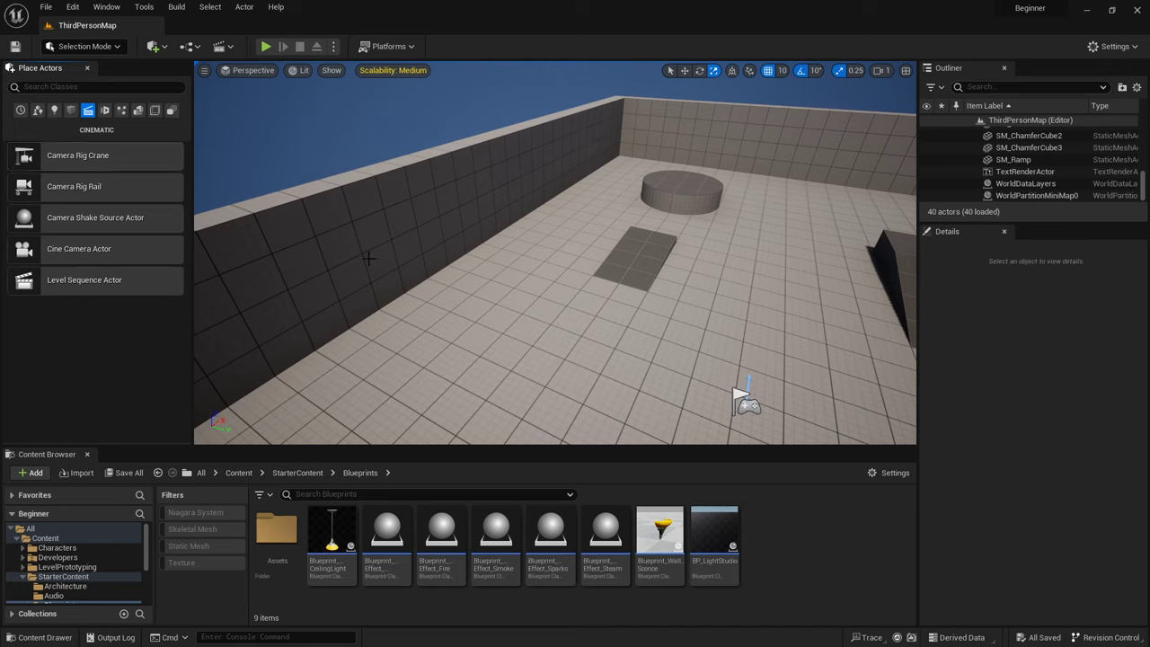
{"action": "left_click", "coordinate": [72, 111]}
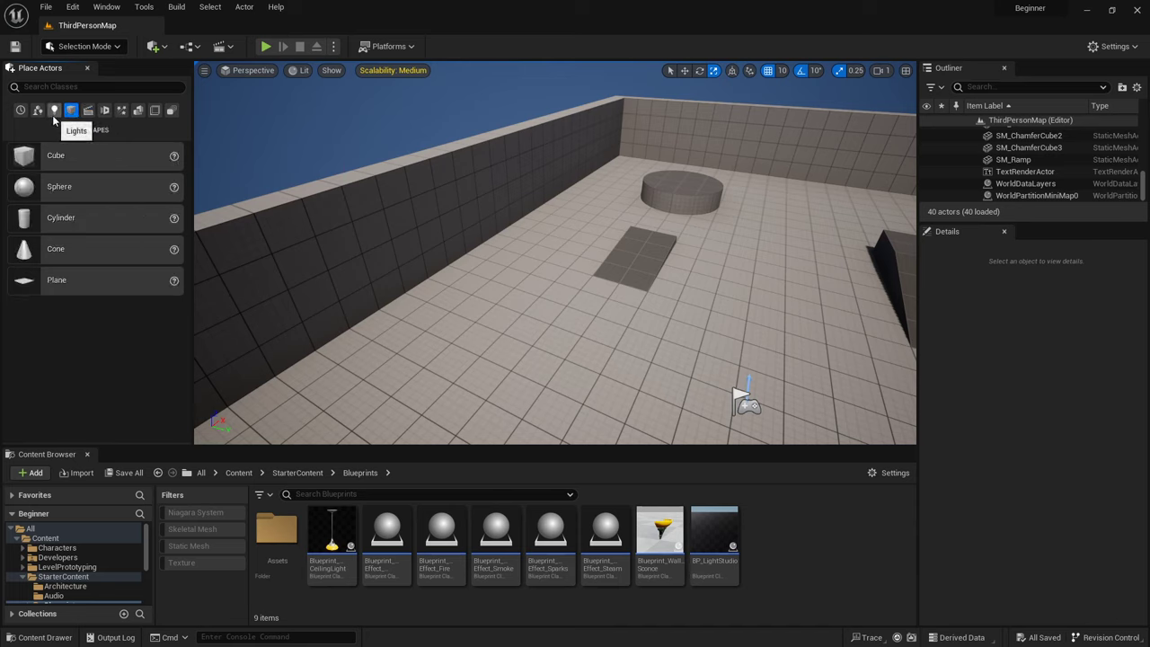
{"action": "left_click", "coordinate": [54, 111]}
{"action": "left_click", "coordinate": [137, 110]}
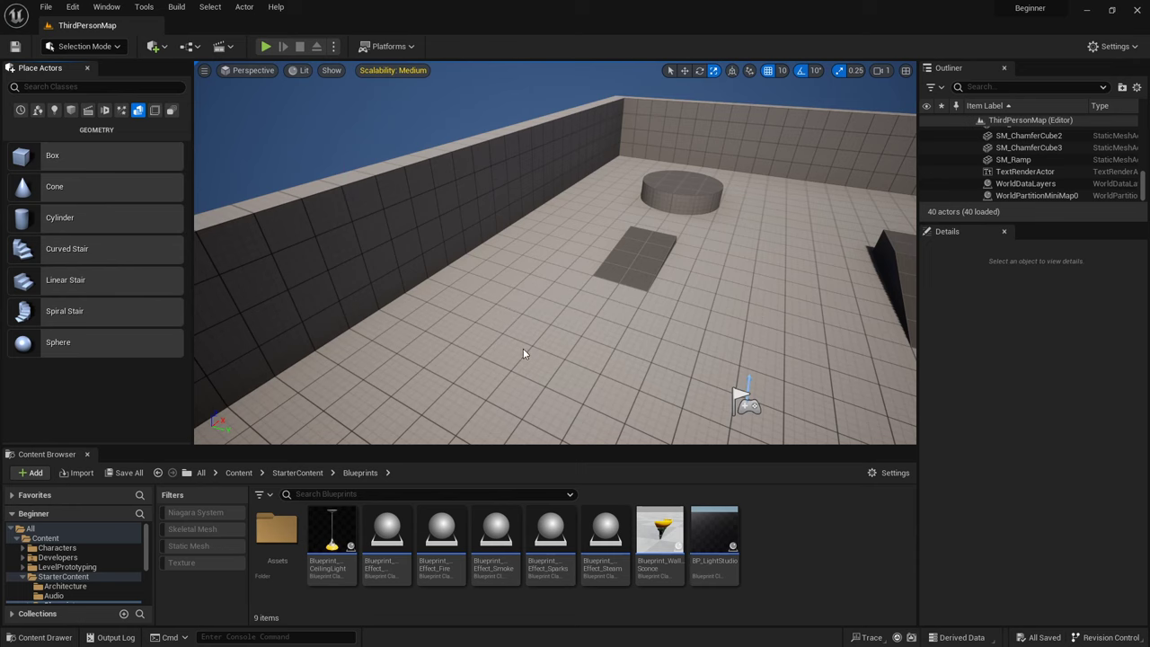
{"action": "left_click", "coordinate": [71, 109]}
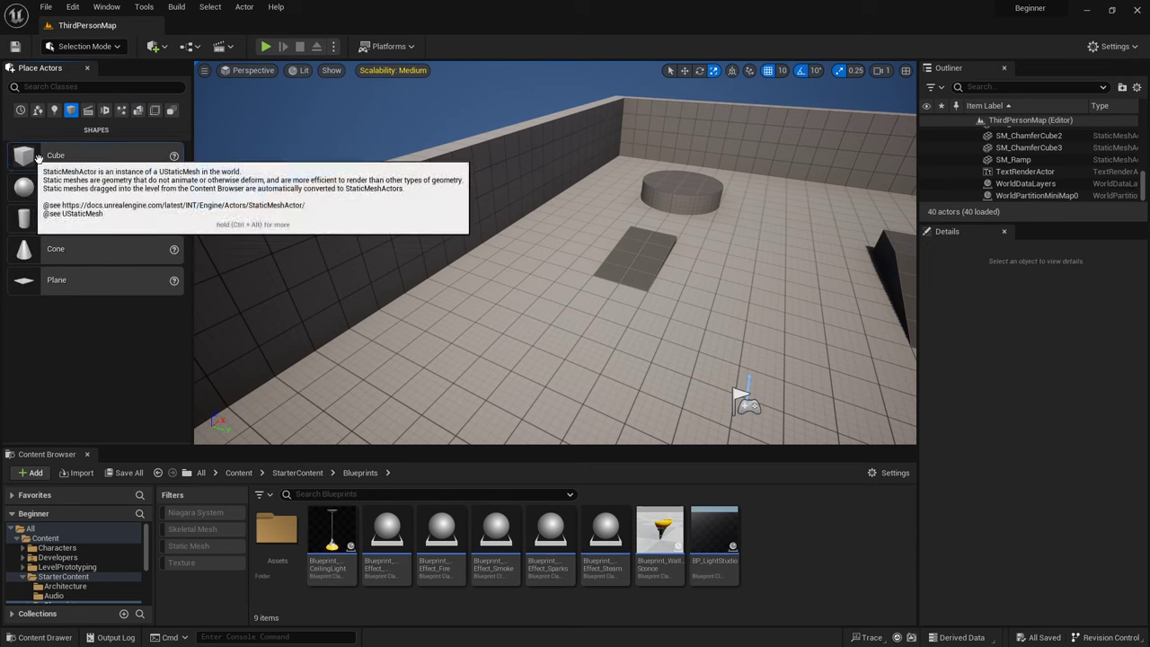
Step: Add a cube scaled to 5.75 and a 200-unit box brush, then select the brush
{"action": "left_click_drag", "start_coordinate": [39, 158], "coordinate": [557, 265]}
{"action": "right_click_drag", "start_coordinate": [556, 265], "coordinate": [646, 269]}
{"action": "left_click", "coordinate": [138, 110]}
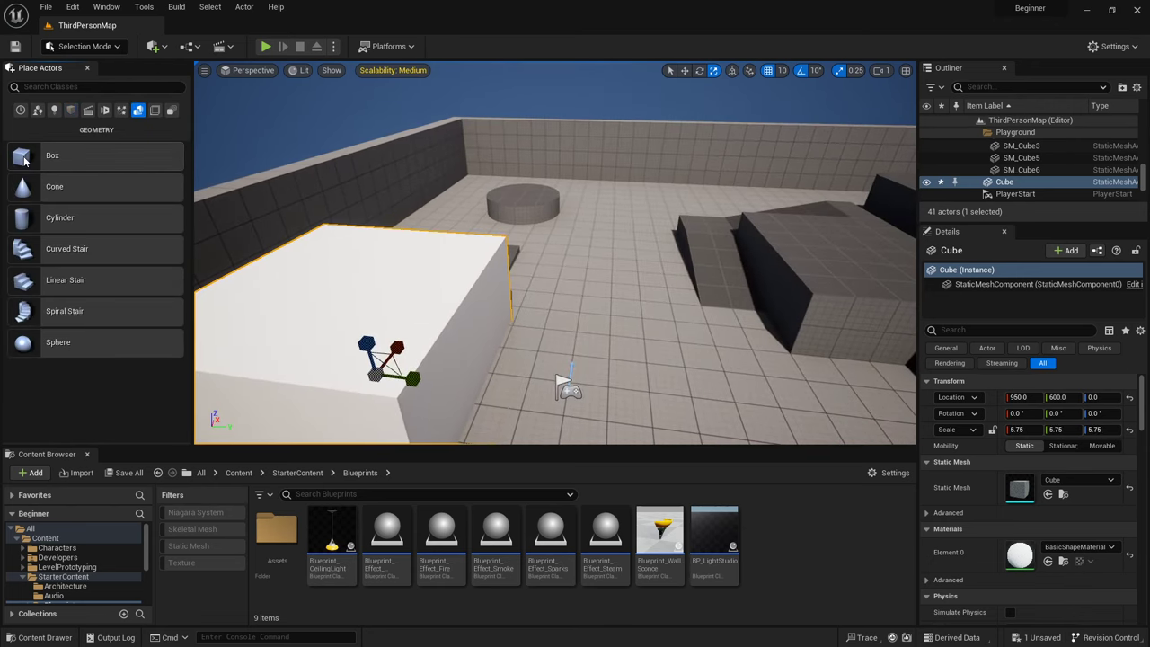
{"action": "mouse_move", "coordinate": [25, 158]}
{"action": "left_mouse_down"}
{"action": "mouse_move", "coordinate": [646, 290]}
{"action": "mouse_move", "coordinate": [619, 338]}
{"action": "mouse_move", "coordinate": [665, 374]}
{"action": "left_mouse_up"}
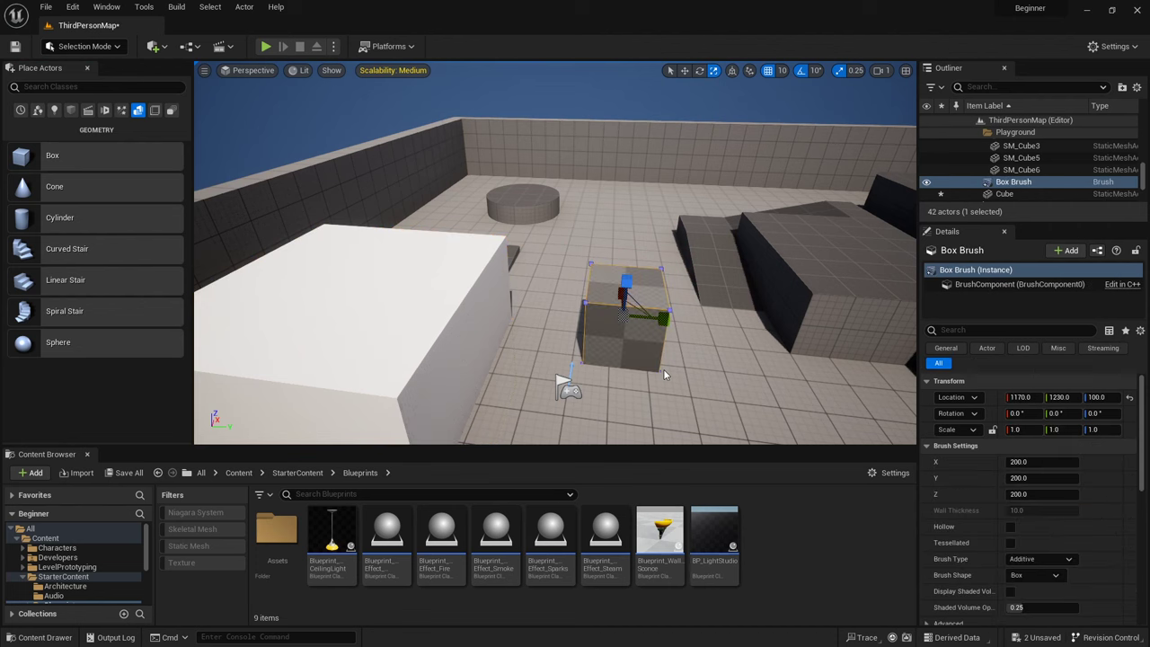
{"action": "right_click_drag", "start_coordinate": [663, 368], "coordinate": [640, 329]}
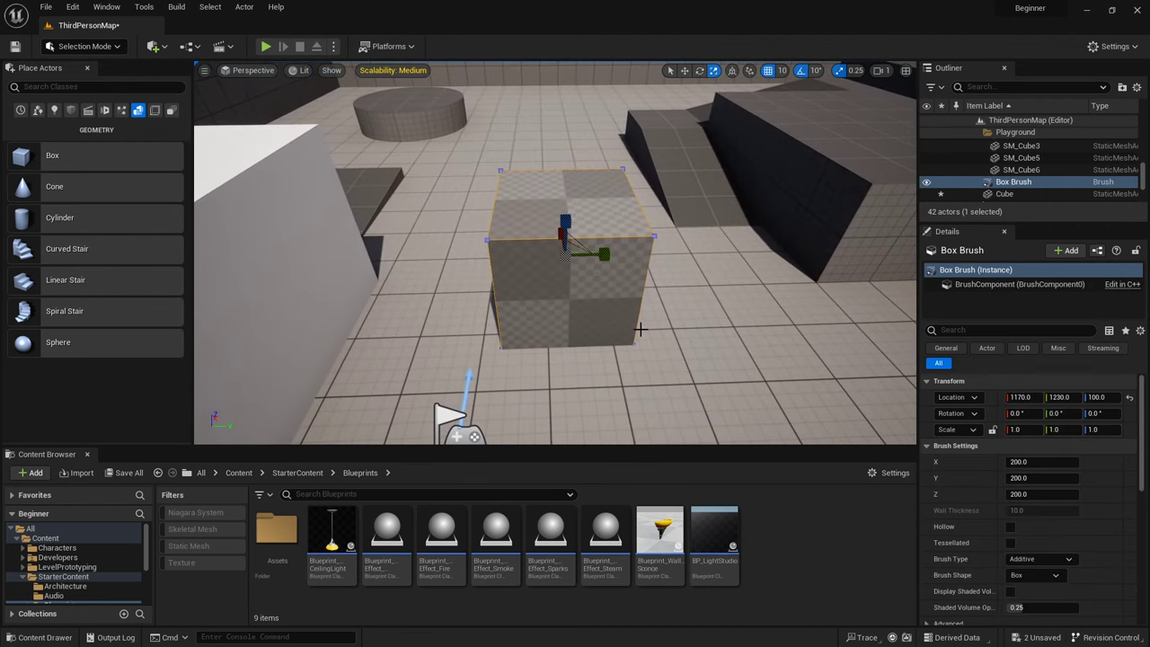
{"action": "left_click", "coordinate": [609, 314]}
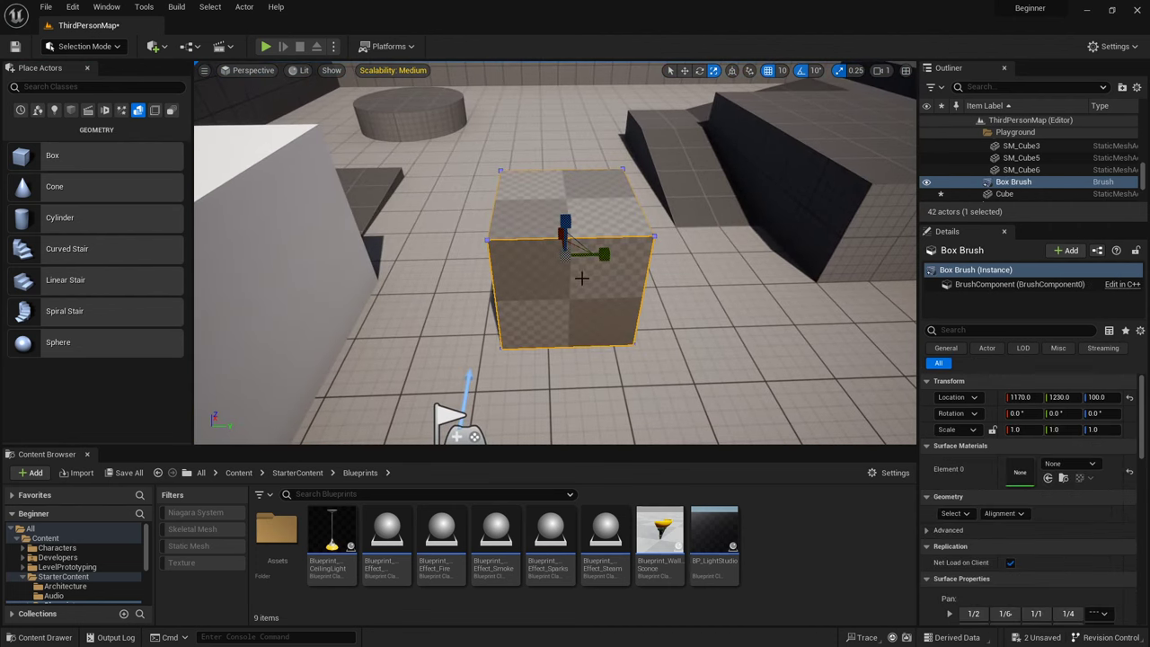
{"action": "scroll", "coordinate": [1032, 564], "scroll_direction": "down", "scroll_amount": 3}
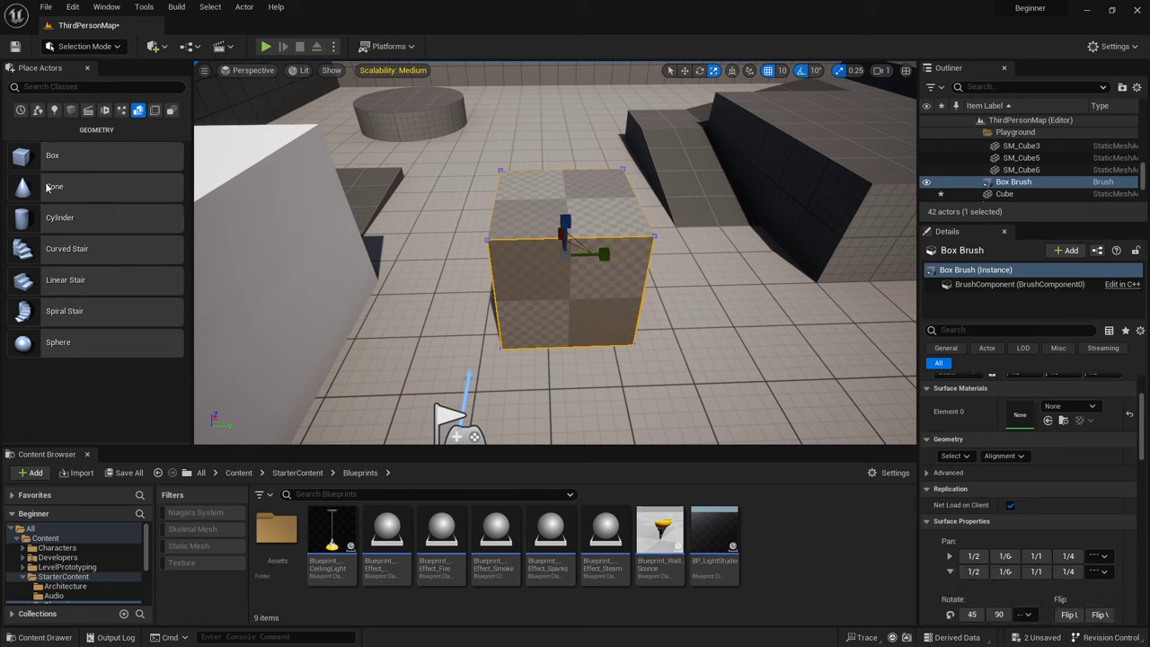
{"action": "left_click", "coordinate": [73, 47]}
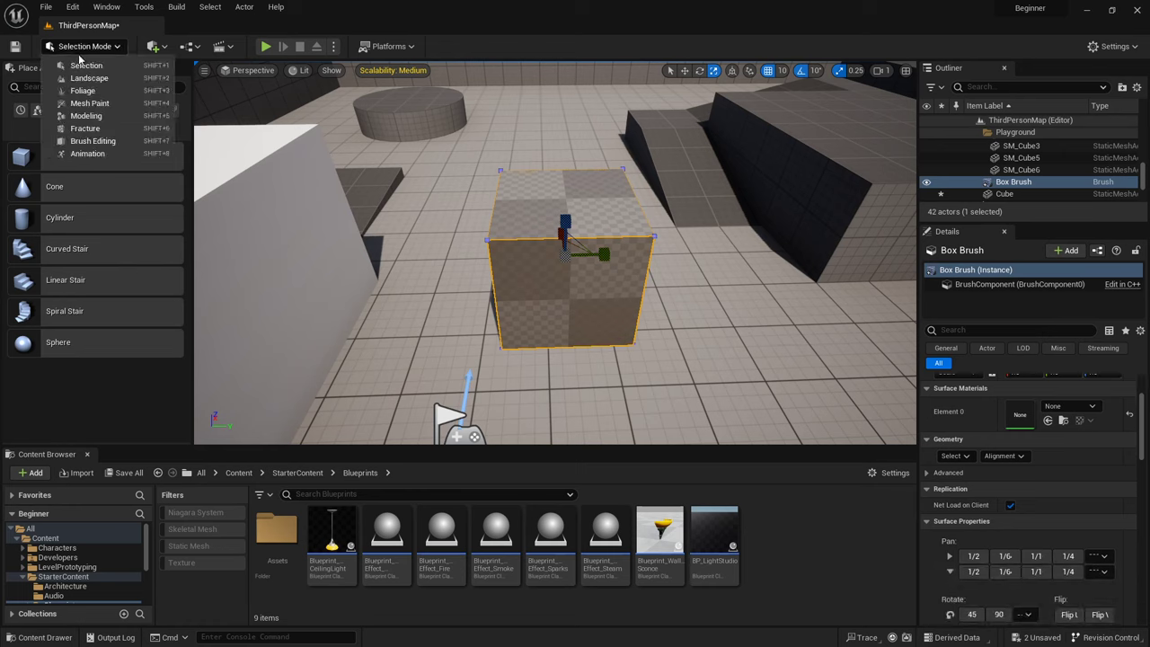
Step: In Brush Editing mode, select and stretch the box brush's faces and attempt an extrude
{"action": "left_click", "coordinate": [113, 147]}
{"action": "mouse_move", "coordinate": [411, 211]}
{"action": "left_mouse_down"}
{"action": "mouse_move", "coordinate": [445, 273]}
{"action": "mouse_move", "coordinate": [610, 328]}
{"action": "left_mouse_up"}
{"action": "left_click", "coordinate": [479, 305]}
{"action": "left_click", "coordinate": [562, 284]}
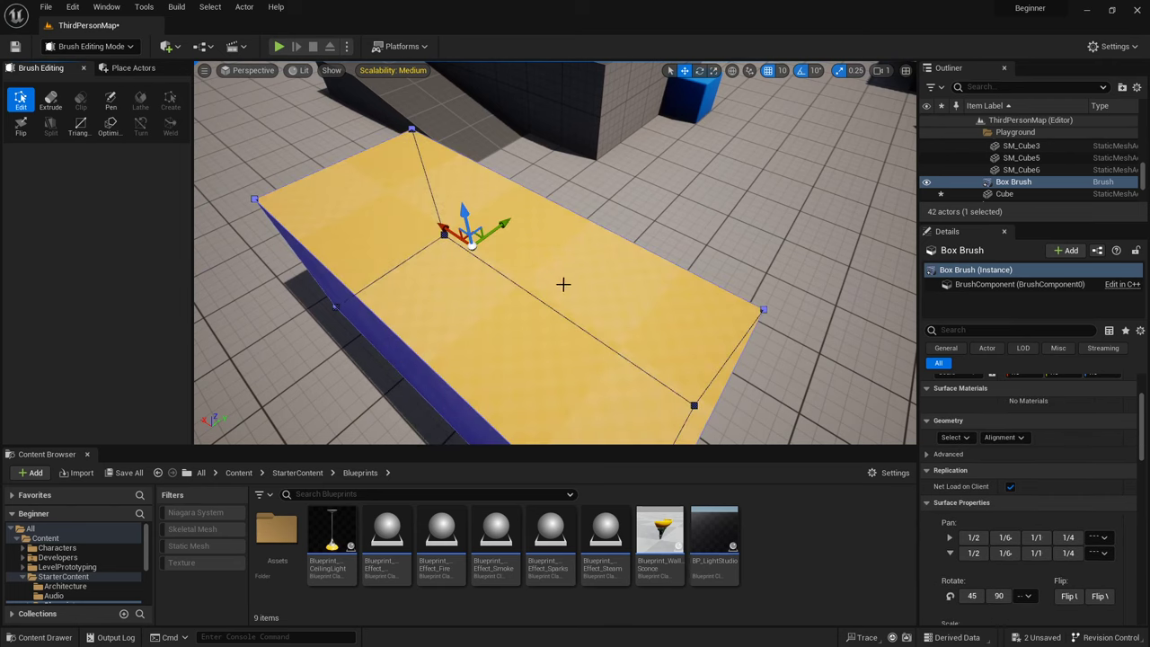
{"action": "scroll", "coordinate": [563, 284], "scroll_direction": "down", "scroll_amount": 3}
{"action": "mouse_move", "coordinate": [563, 284]}
{"action": "right_mouse_down"}
{"action": "mouse_move", "coordinate": [726, 195]}
{"action": "mouse_move", "coordinate": [716, 205]}
{"action": "mouse_move", "coordinate": [727, 204]}
{"action": "right_mouse_up"}
{"action": "left_click", "coordinate": [571, 269]}
{"action": "mouse_move", "coordinate": [808, 328]}
{"action": "left_mouse_down", "text": "alt"}
{"action": "mouse_move", "coordinate": [427, 271]}
{"action": "mouse_move", "coordinate": [239, 195]}
{"action": "left_mouse_up", "text": "alt"}
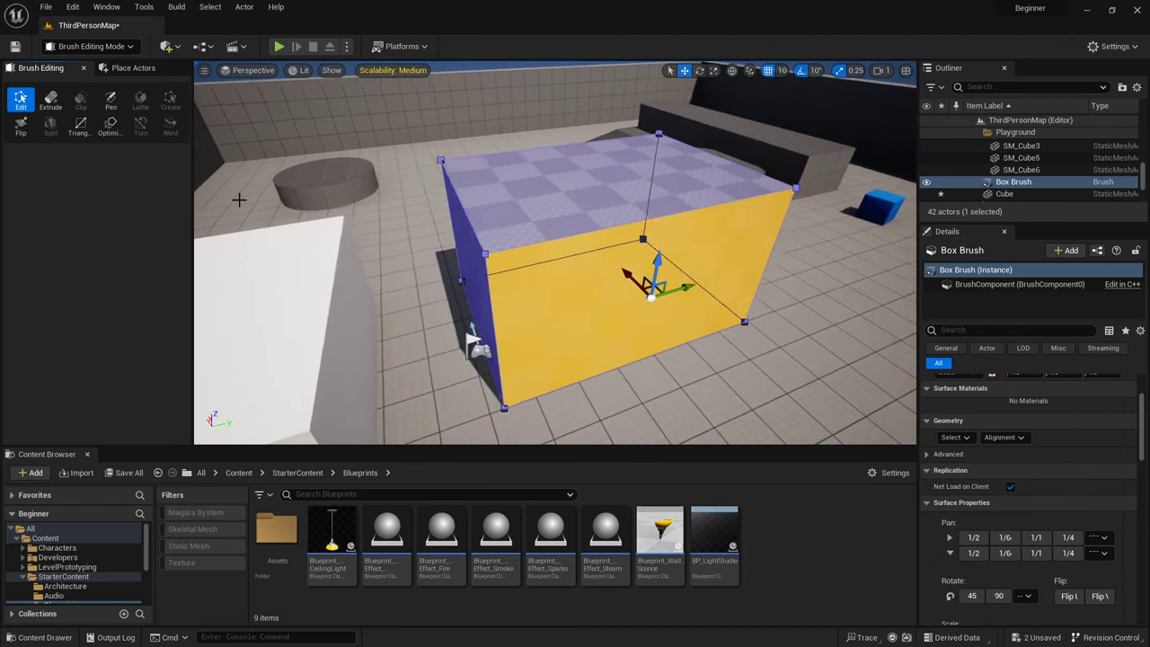
{"action": "left_click", "coordinate": [54, 104]}
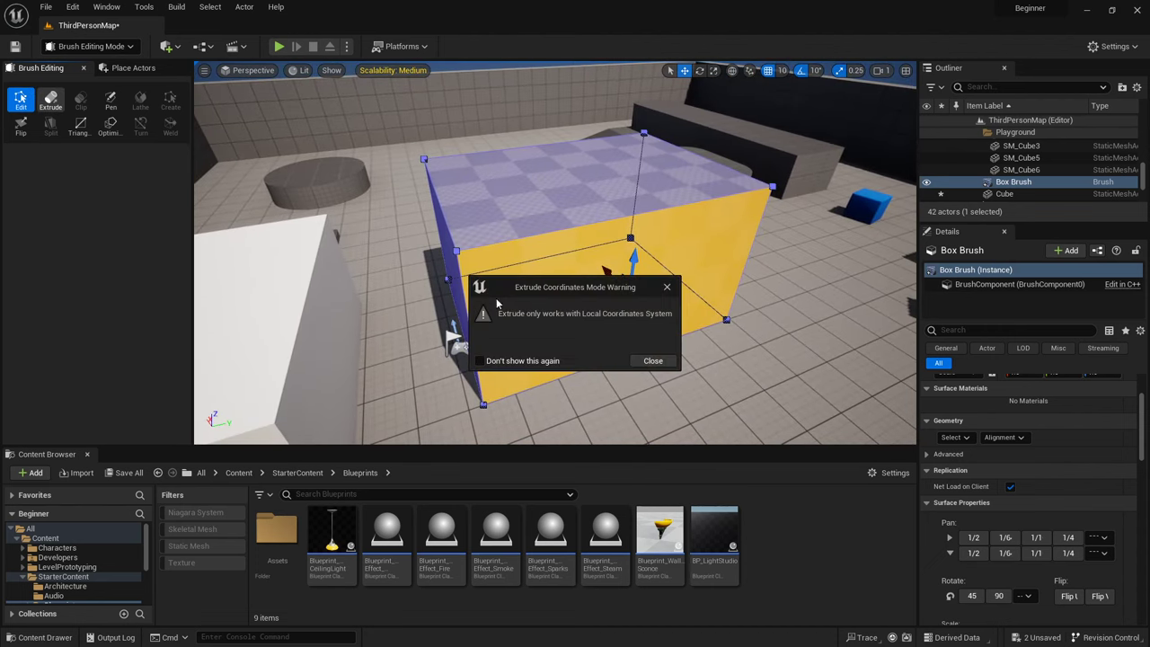
{"action": "left_click", "coordinate": [672, 360]}
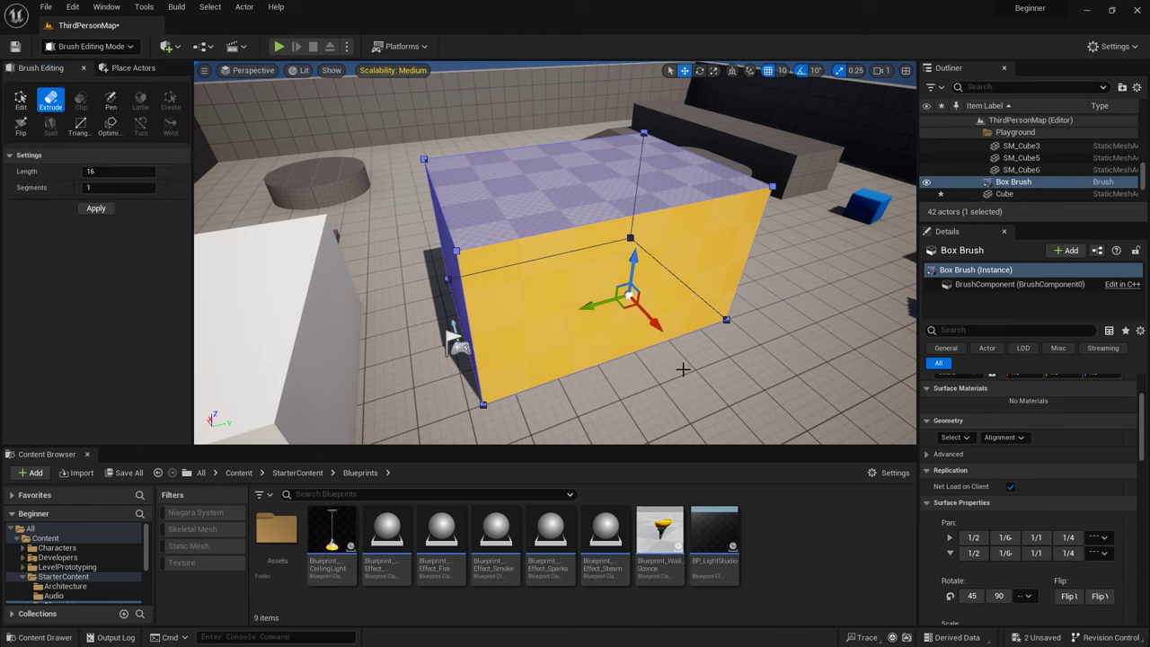
Step: Return to Selection Mode and delete the box brush
{"action": "left_click", "coordinate": [76, 49]}
{"action": "left_click", "coordinate": [90, 71]}
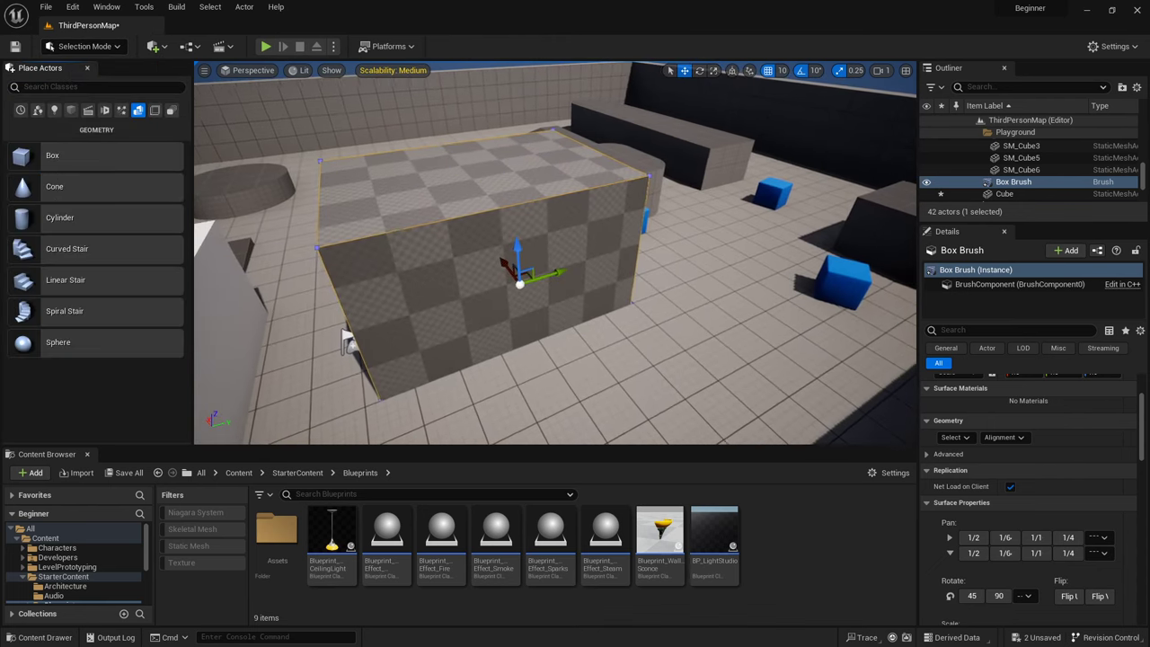
{"action": "double_click", "coordinate": [1078, 185]}
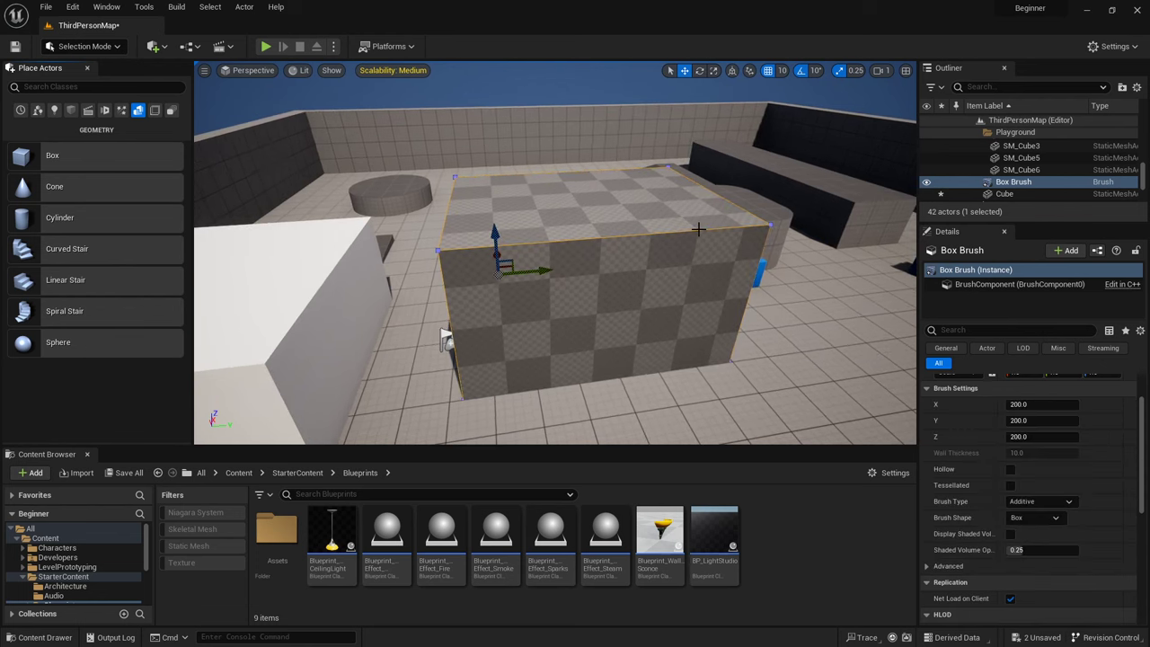
{"action": "key", "text": "Delete"}
{"action": "left_click_drag", "start_coordinate": [610, 274], "coordinate": [629, 309]}
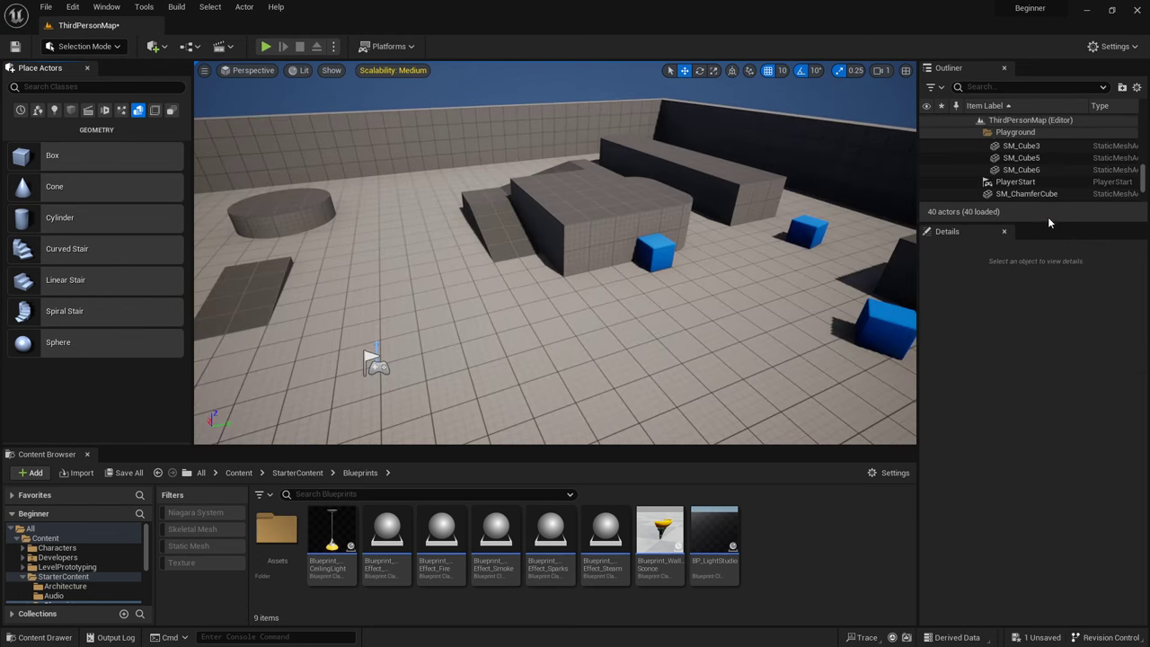
Step: Enlarge the Outliner to list all actors, then select the ramp and the blue chamfered cube
{"action": "left_click_drag", "start_coordinate": [1044, 223], "coordinate": [1048, 551]}
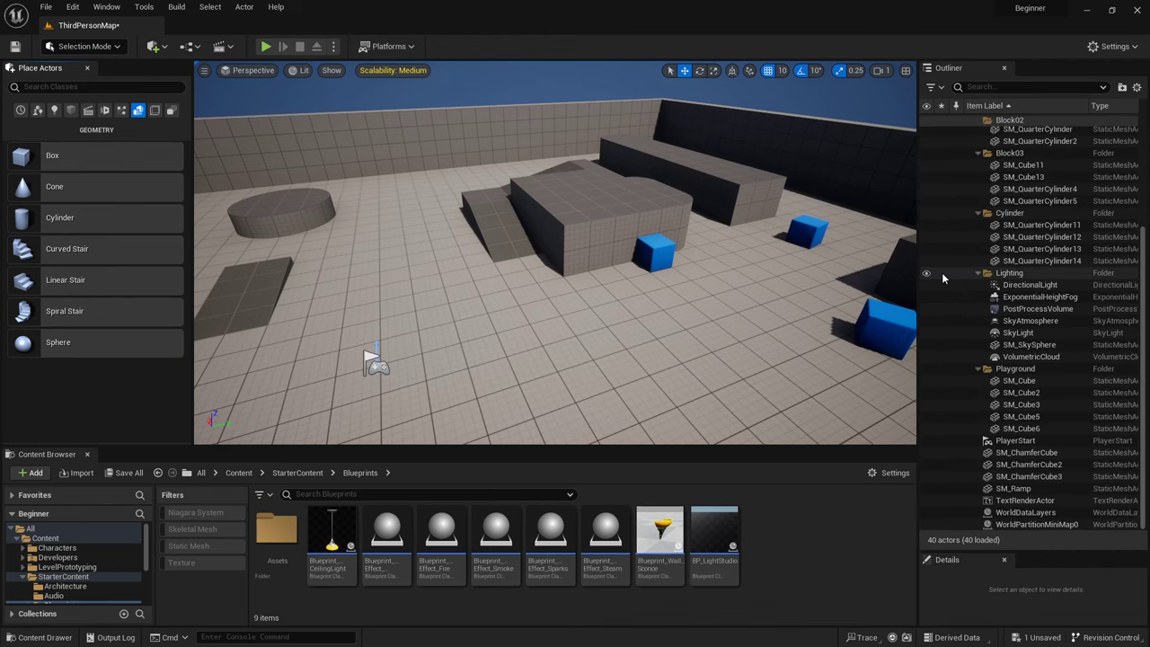
{"action": "left_click_drag", "start_coordinate": [719, 176], "coordinate": [464, 261]}
{"action": "left_click", "coordinate": [305, 263]}
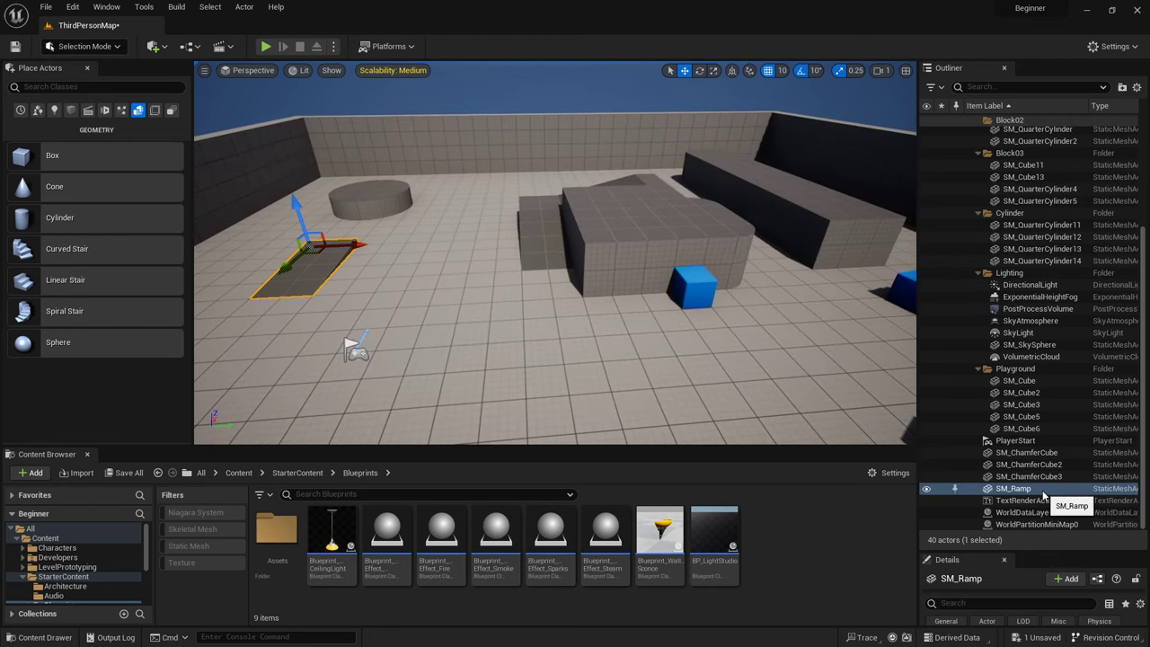
{"action": "left_click", "coordinate": [698, 292]}
{"action": "left_click_drag", "start_coordinate": [606, 310], "coordinate": [657, 261]}
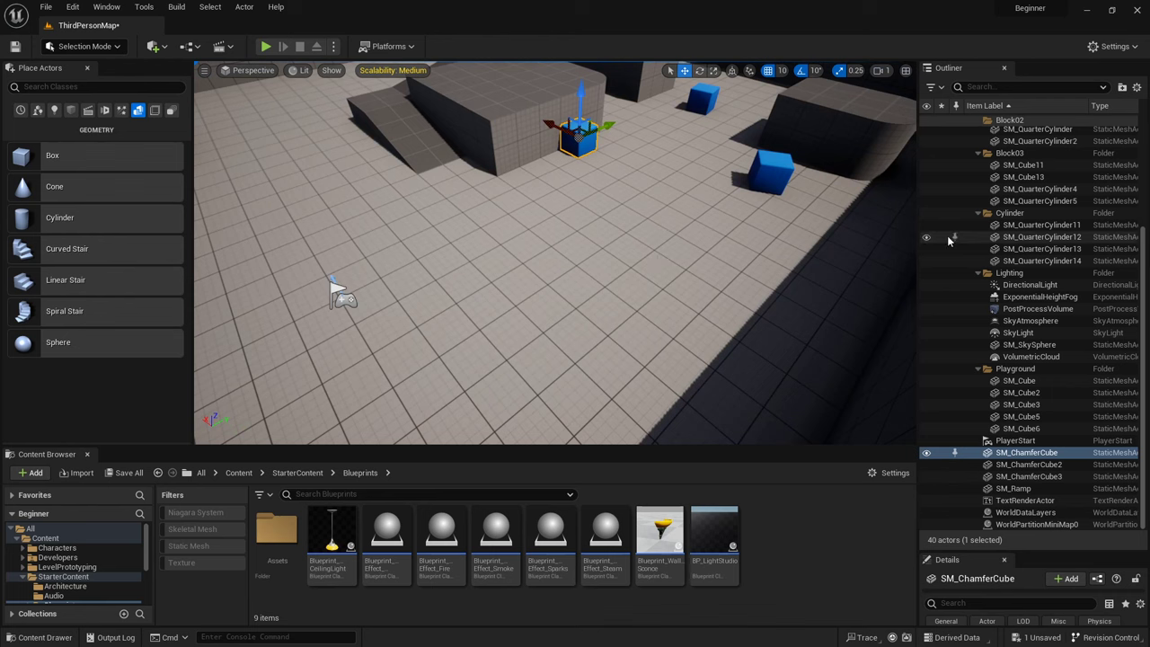